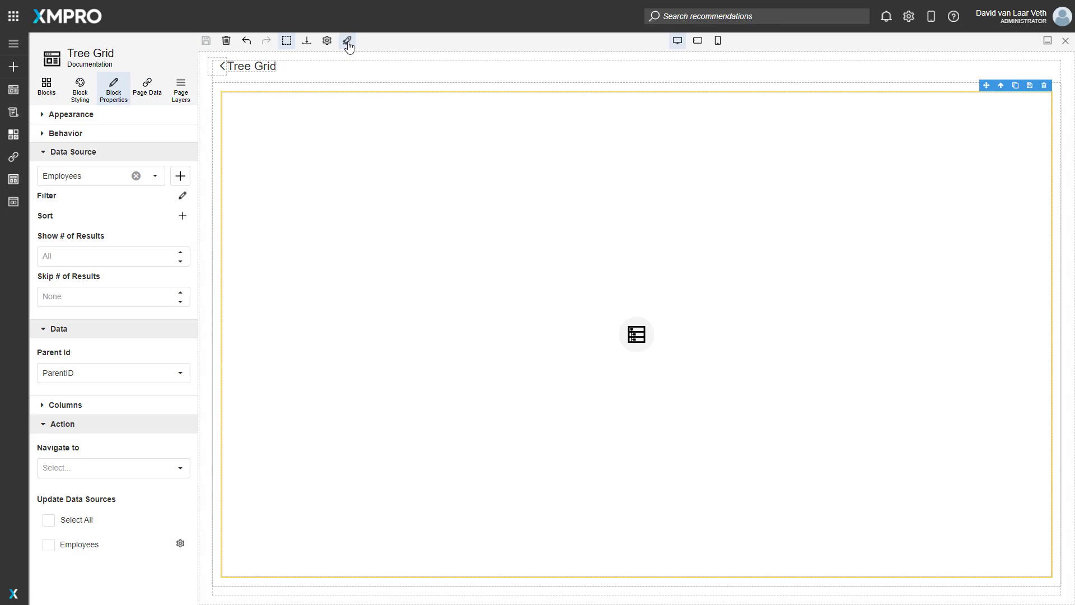
# Step: Launch the Tree Grid page and examine the employee hierarchy by expanding and collapsing the CEO and COO rows
pyautogui.click(347, 41)
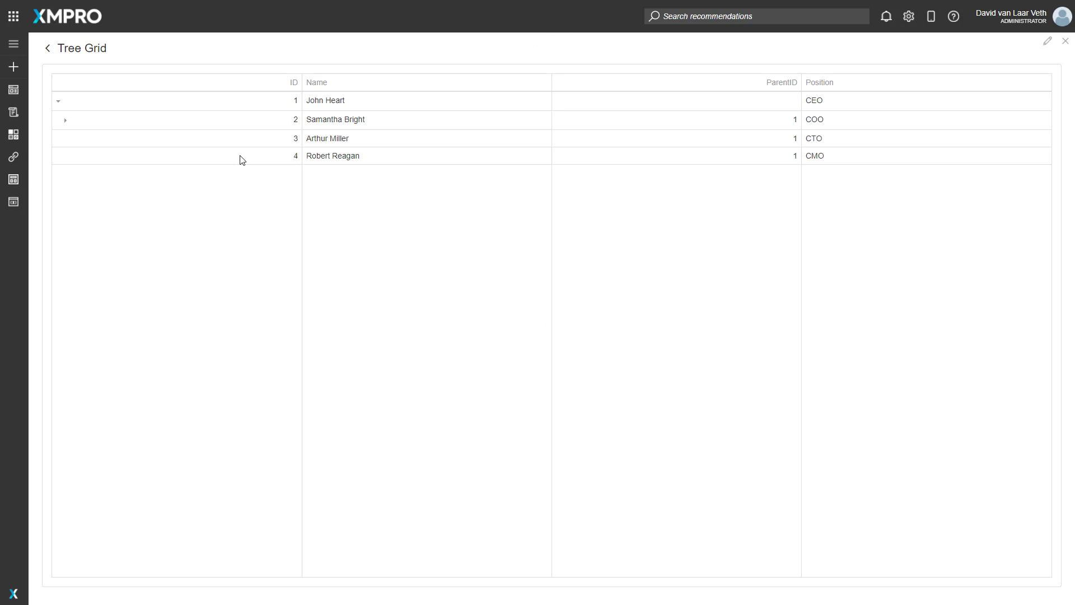
pyautogui.click(66, 121)
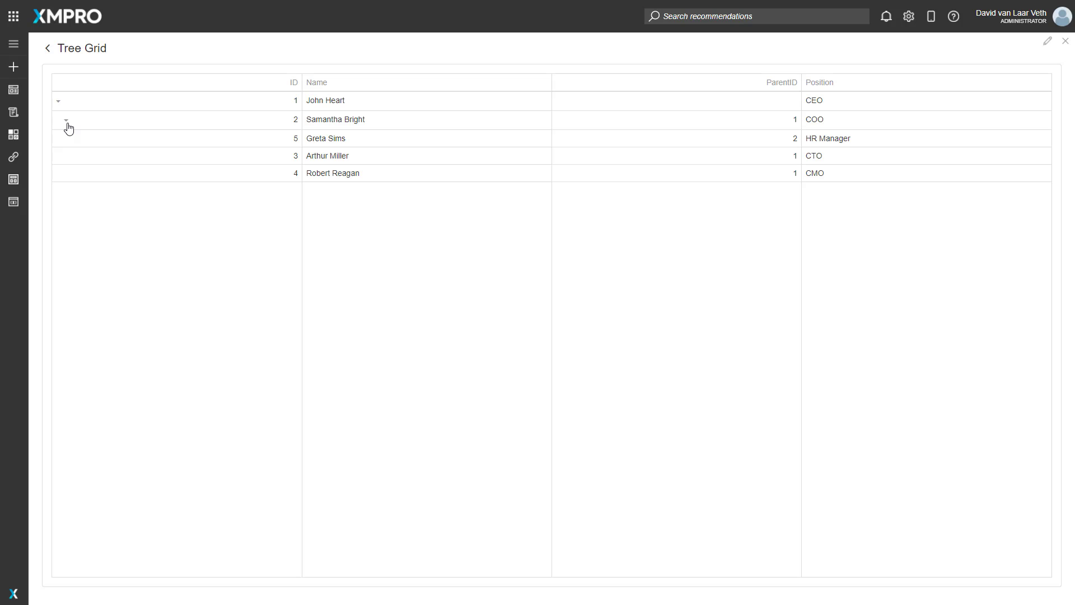
pyautogui.click(67, 121)
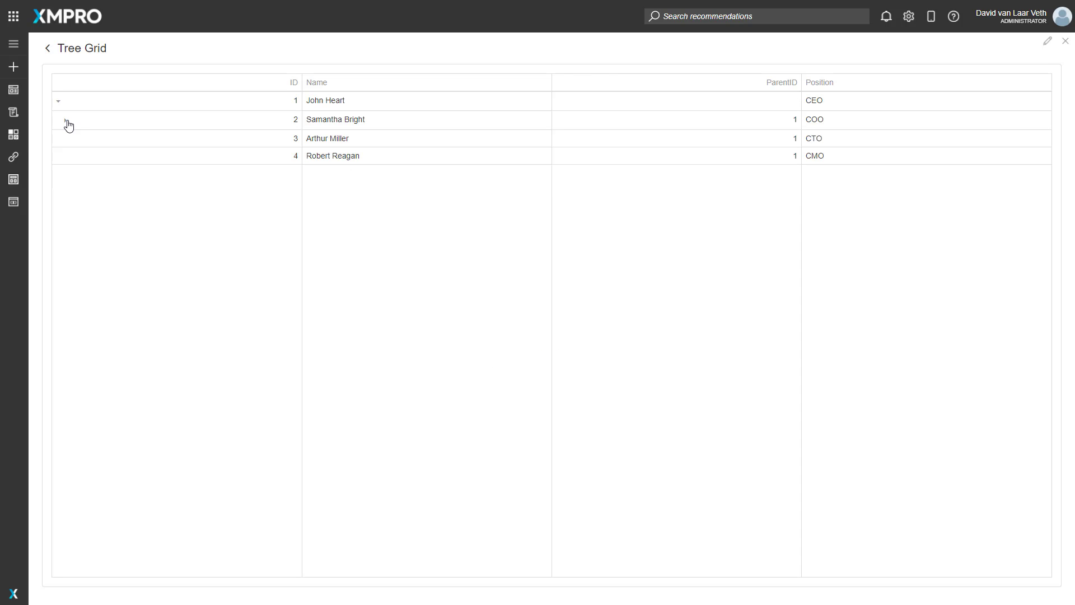
pyautogui.click(67, 121)
pyautogui.click(58, 101)
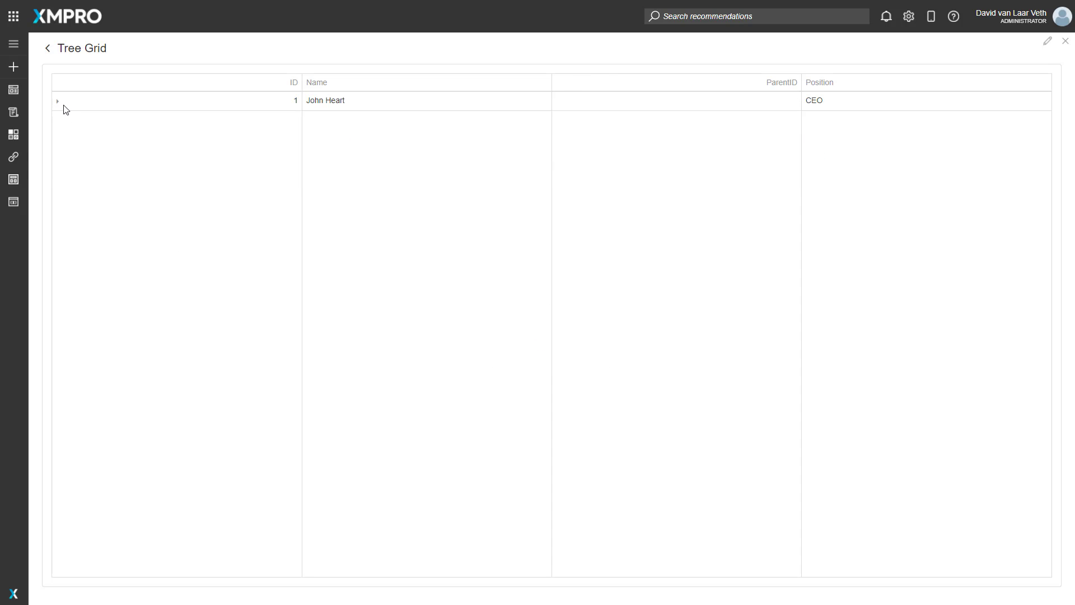
pyautogui.click(59, 102)
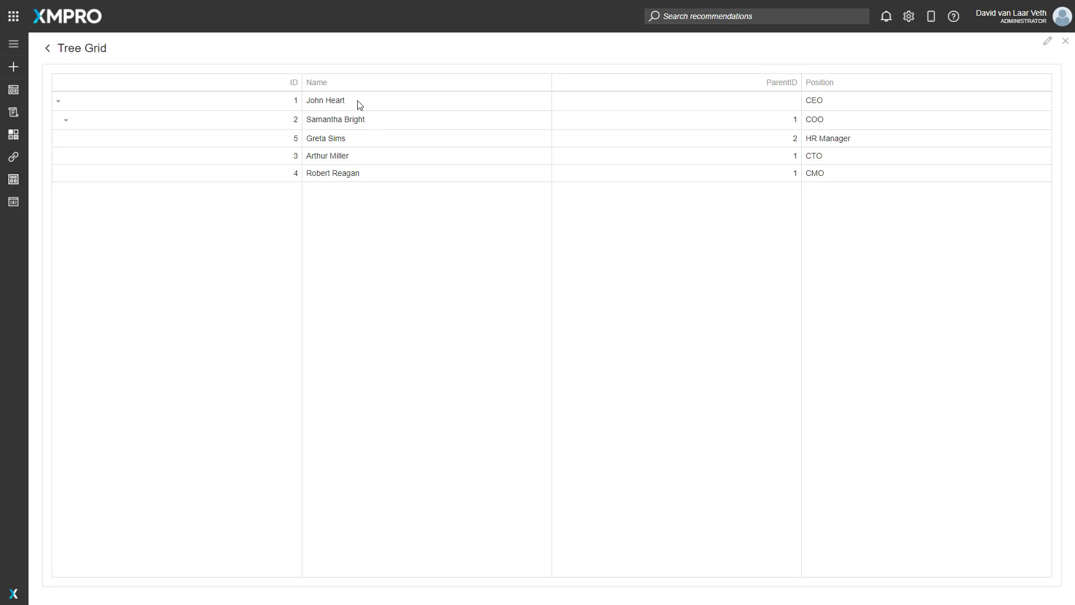
pyautogui.click(73, 120)
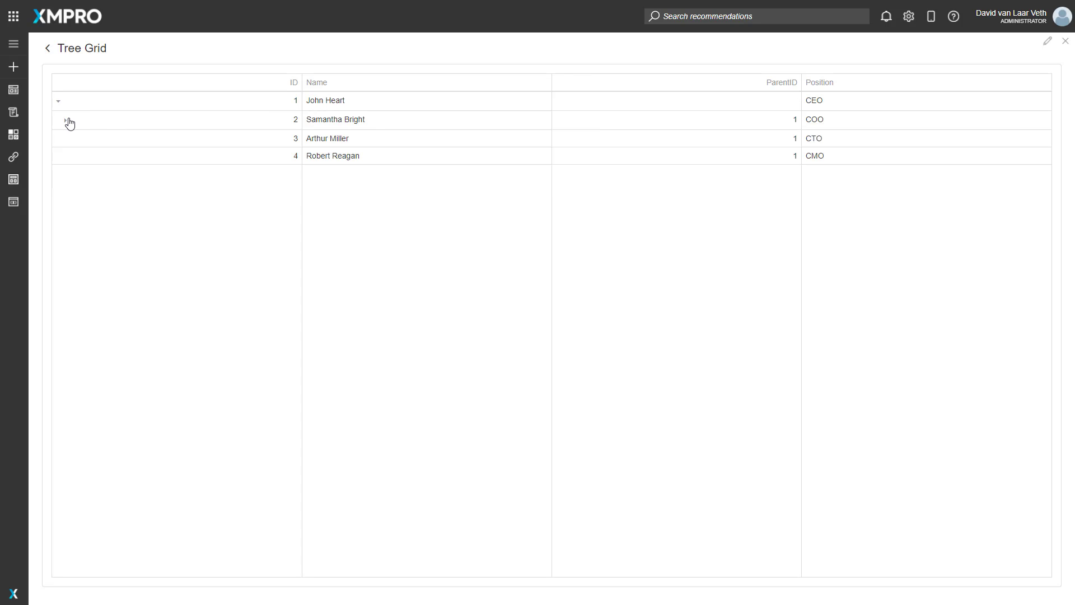
pyautogui.click(67, 121)
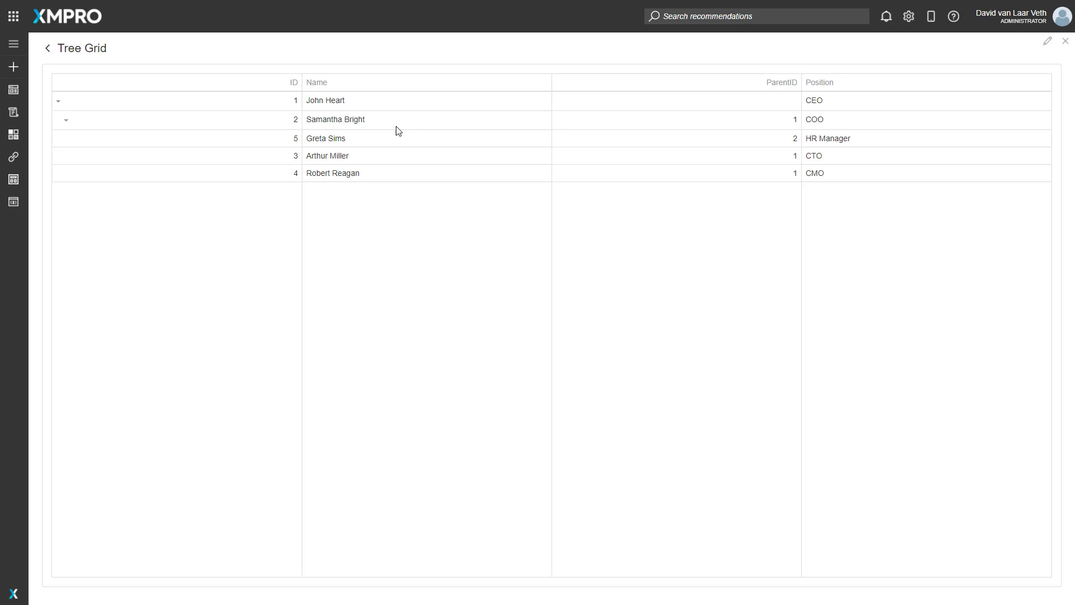
pyautogui.click(65, 121)
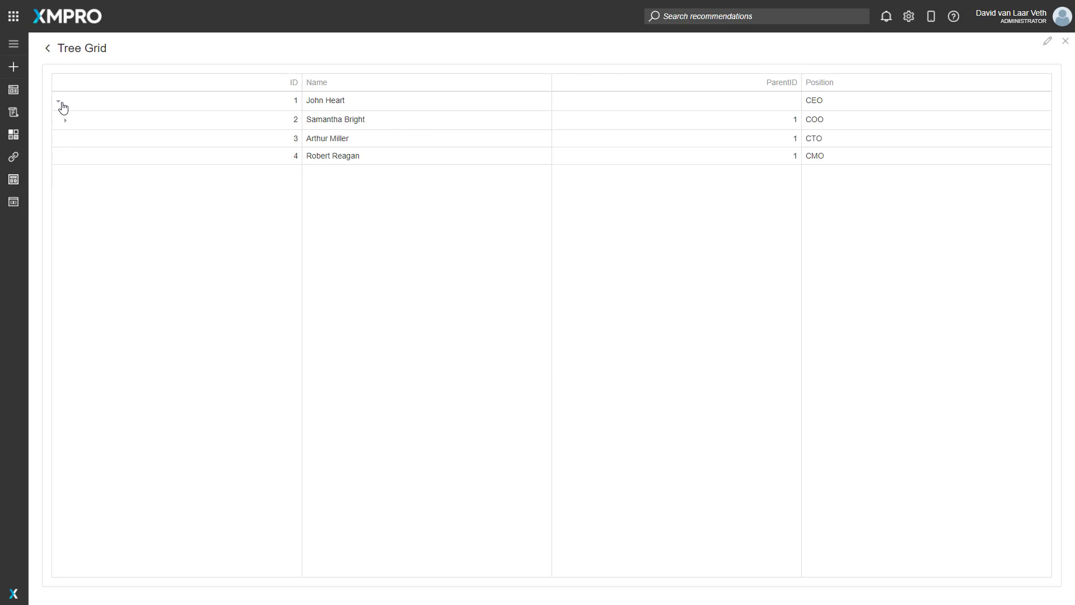
pyautogui.click(59, 102)
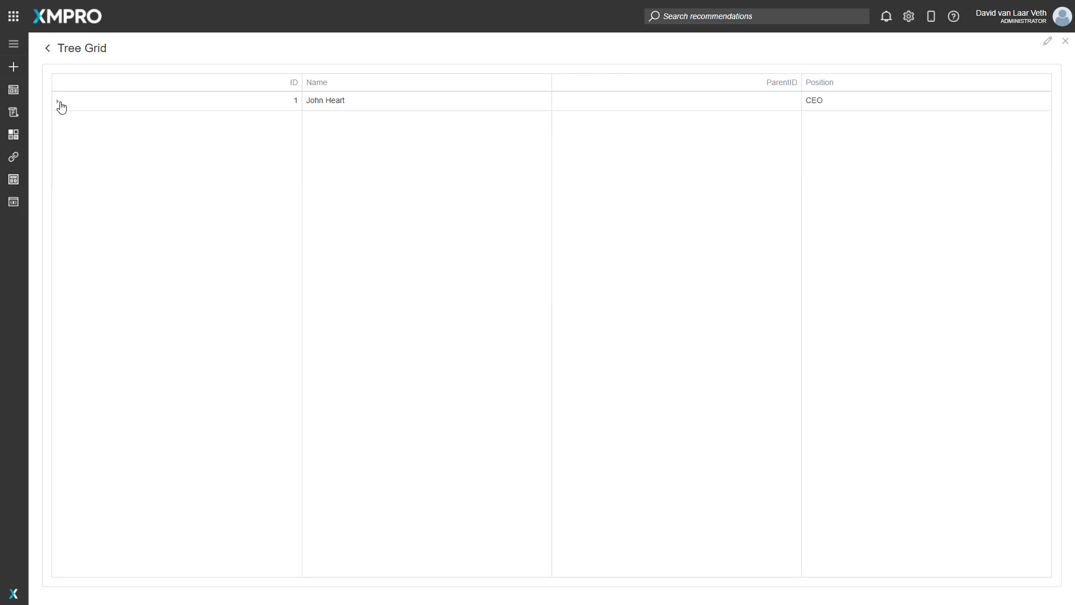
# Step: Reopen the page for editing and hide the Tree Grid block's ID column by setting Visible to No
pyautogui.click(1047, 41)
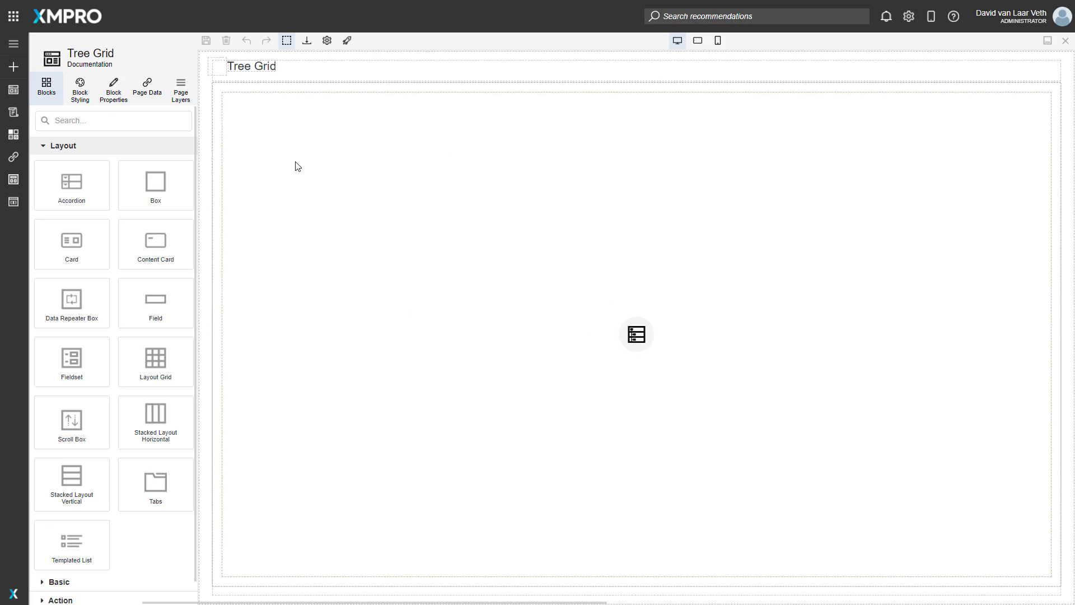
pyautogui.doubleClick(296, 162)
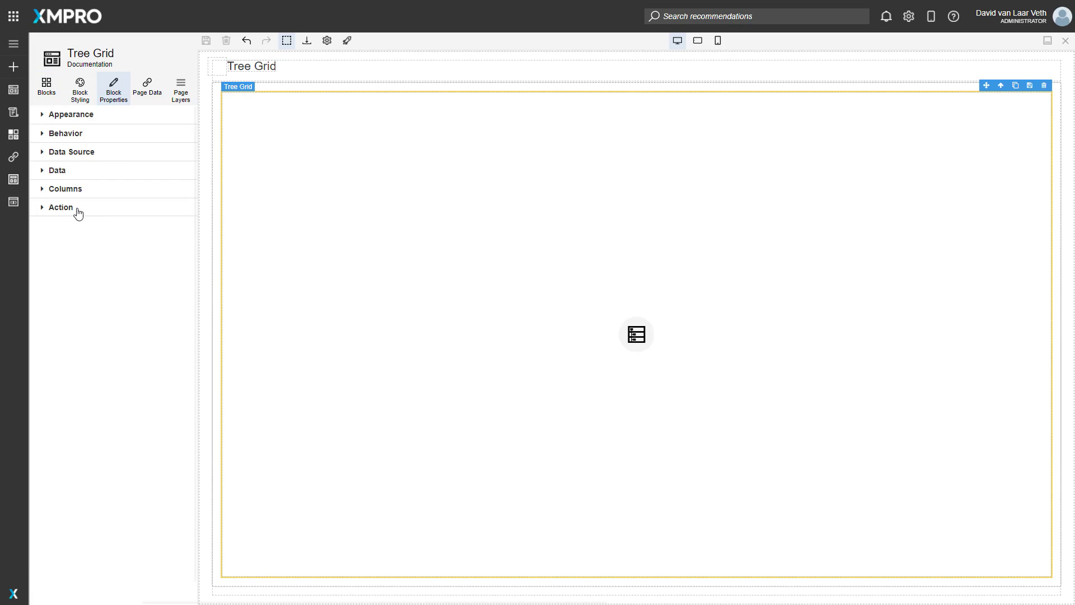
pyautogui.click(76, 189)
pyautogui.click(65, 246)
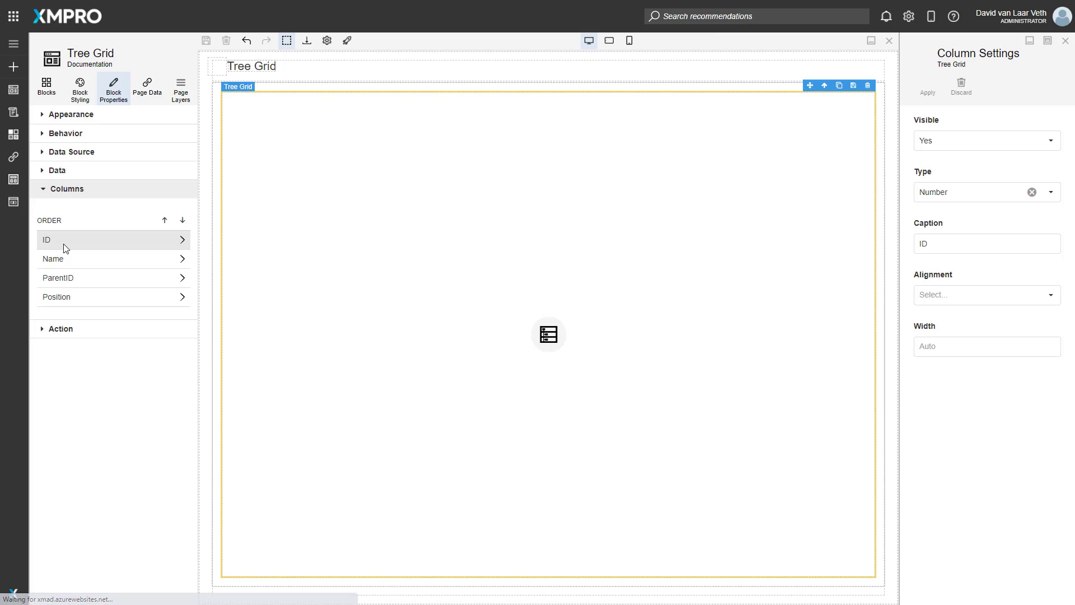
pyautogui.click(964, 144)
pyautogui.click(955, 178)
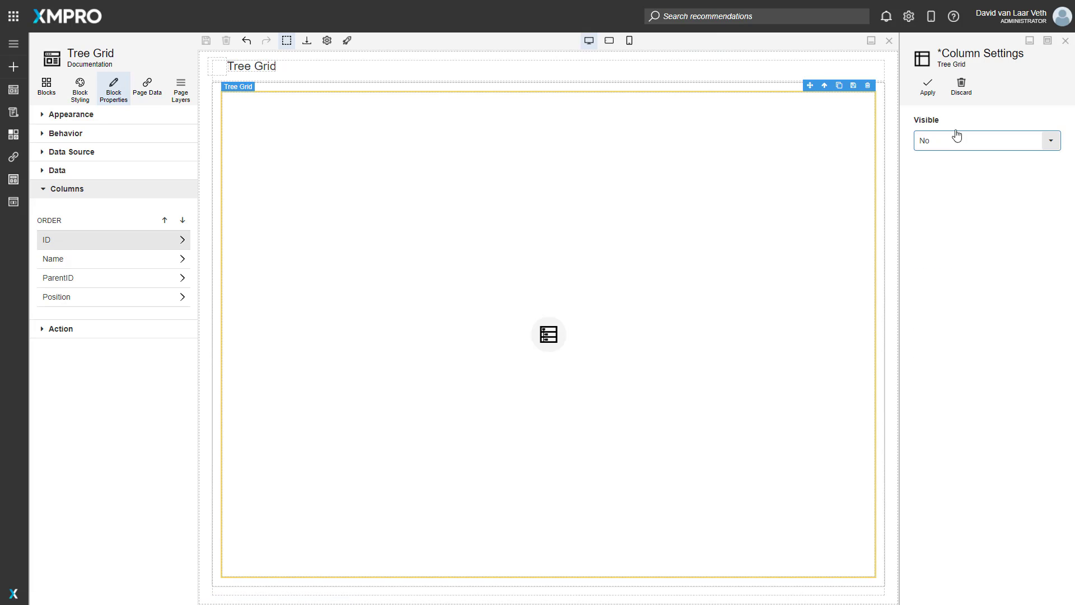
pyautogui.click(928, 87)
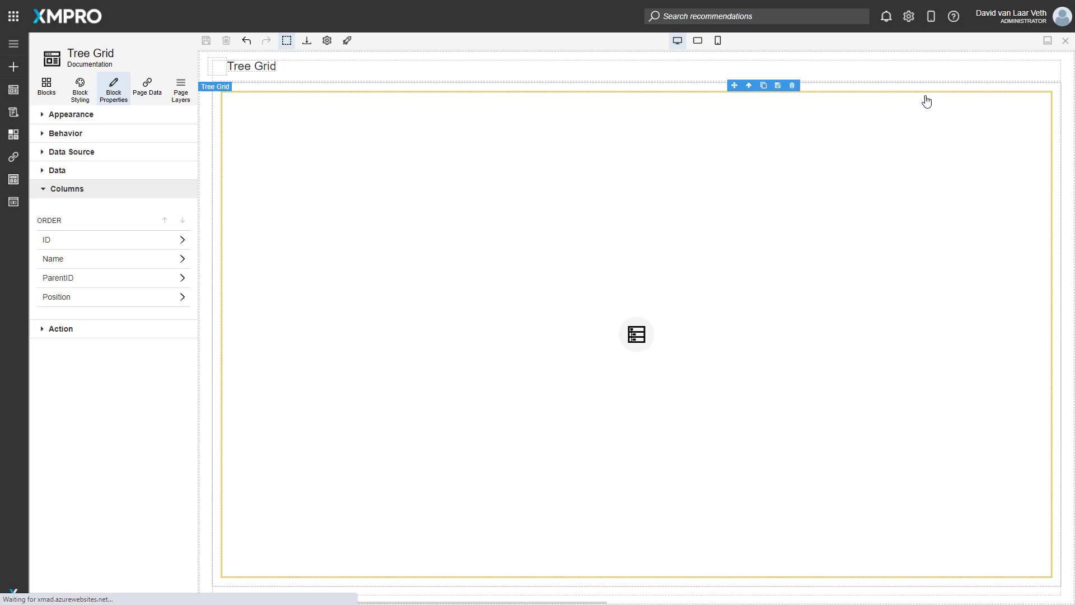
# Step: Hide the Tree Grid's ParentID column by setting Visible to No and apply the change
pyautogui.click(78, 278)
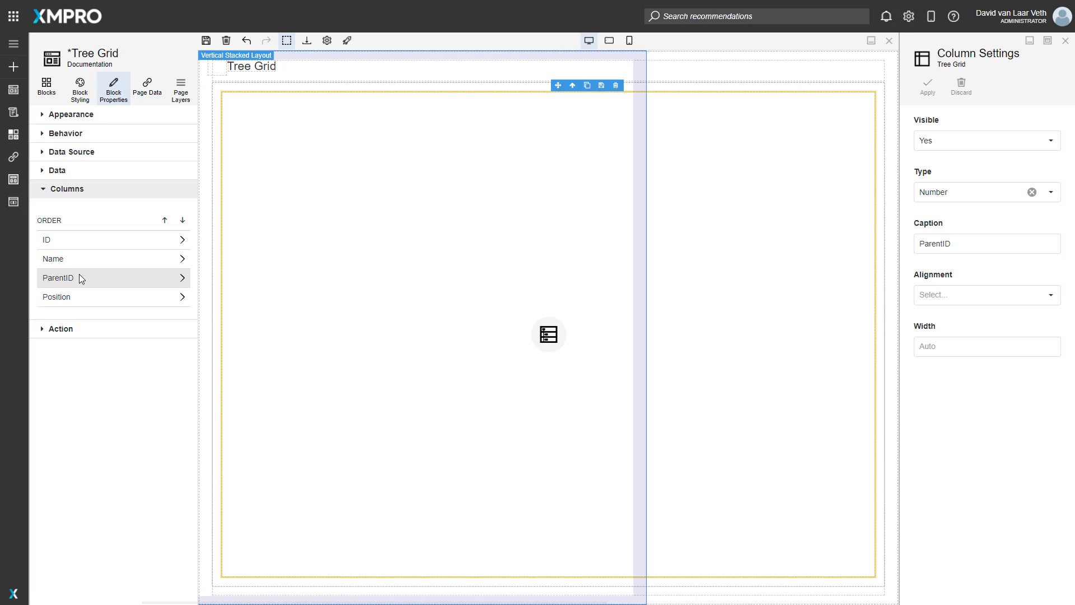
pyautogui.click(953, 147)
pyautogui.click(952, 177)
pyautogui.click(928, 86)
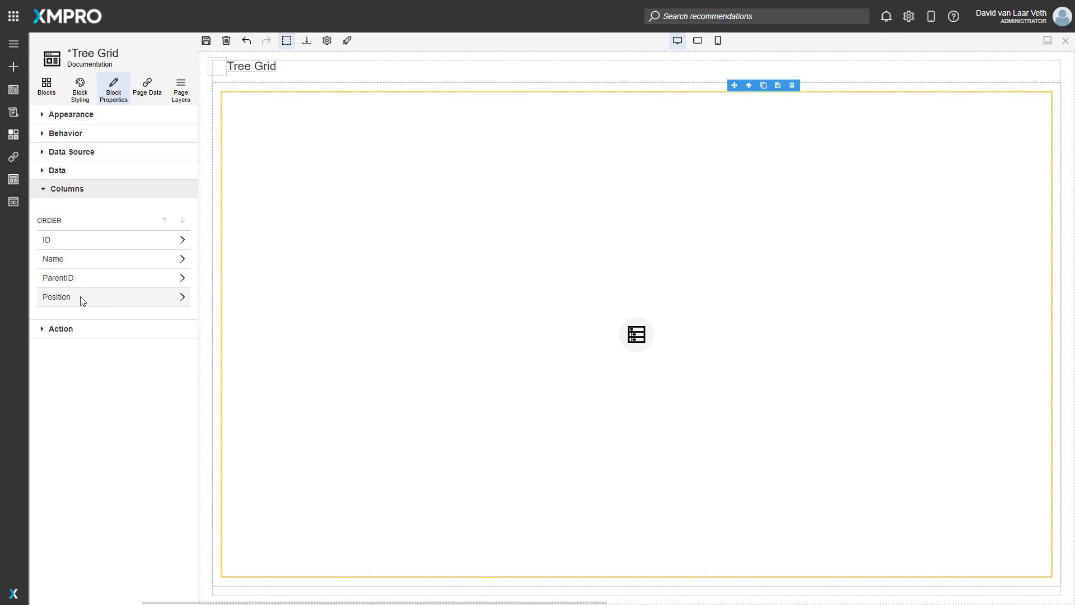
# Step: Reorder the Tree Grid's columns so that Position comes first, ahead of ID, Name and ParentID
pyautogui.click(94, 292)
pyautogui.click(165, 220)
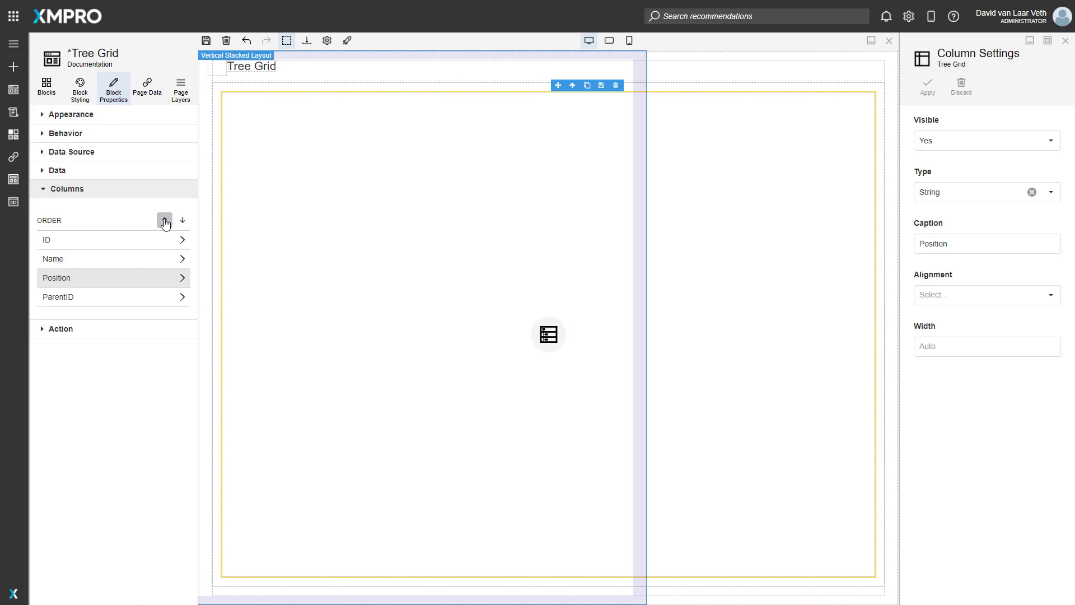
pyautogui.click(165, 220)
pyautogui.click(165, 220)
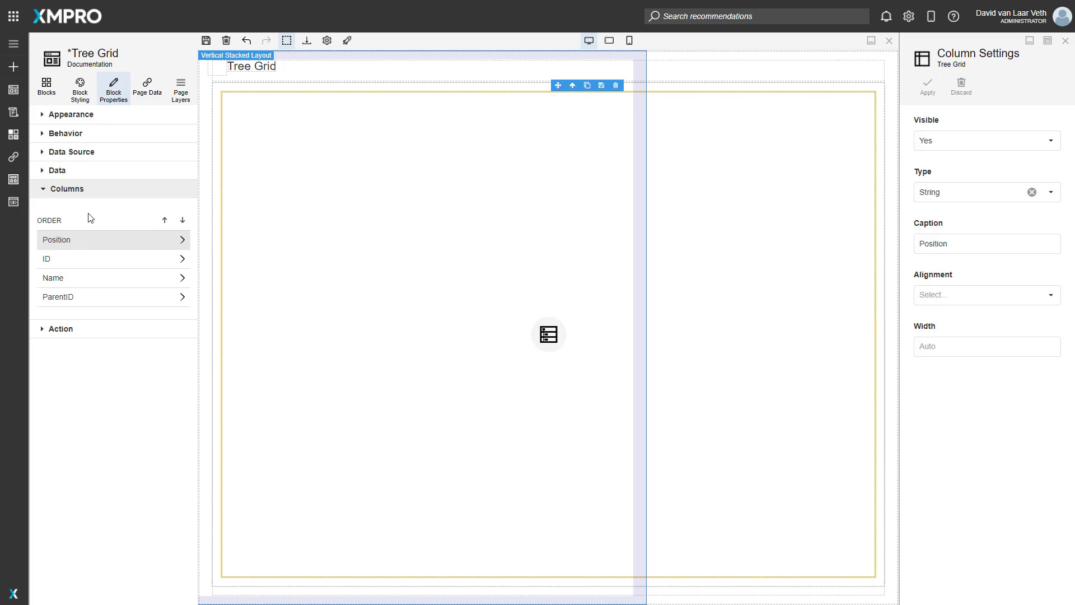
# Step: Save the column changes, launch the page and expand the COO row to check the new layout
pyautogui.click(206, 42)
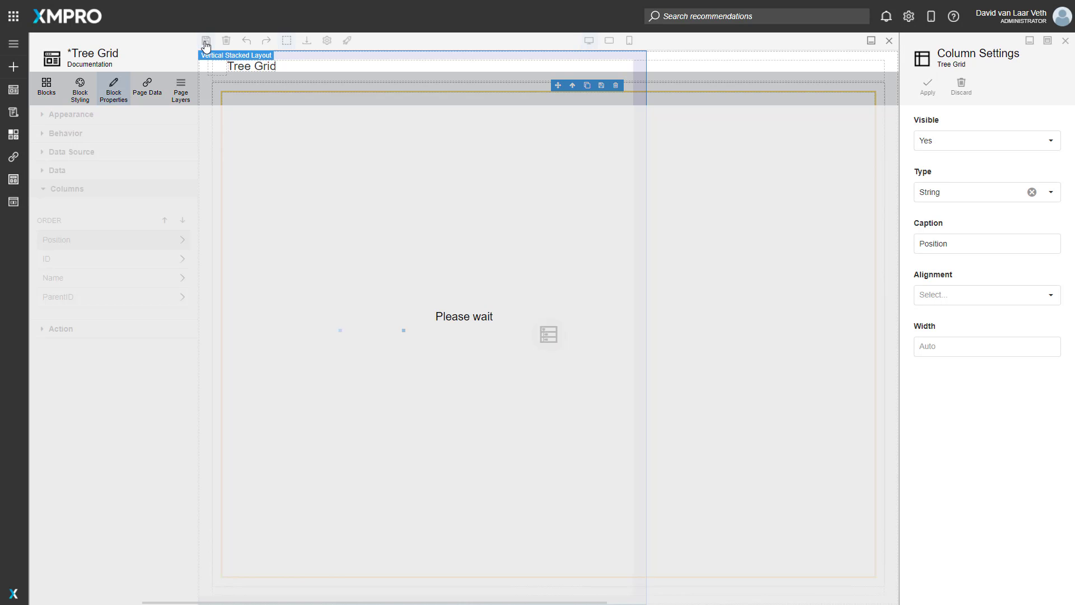
pyautogui.click(347, 42)
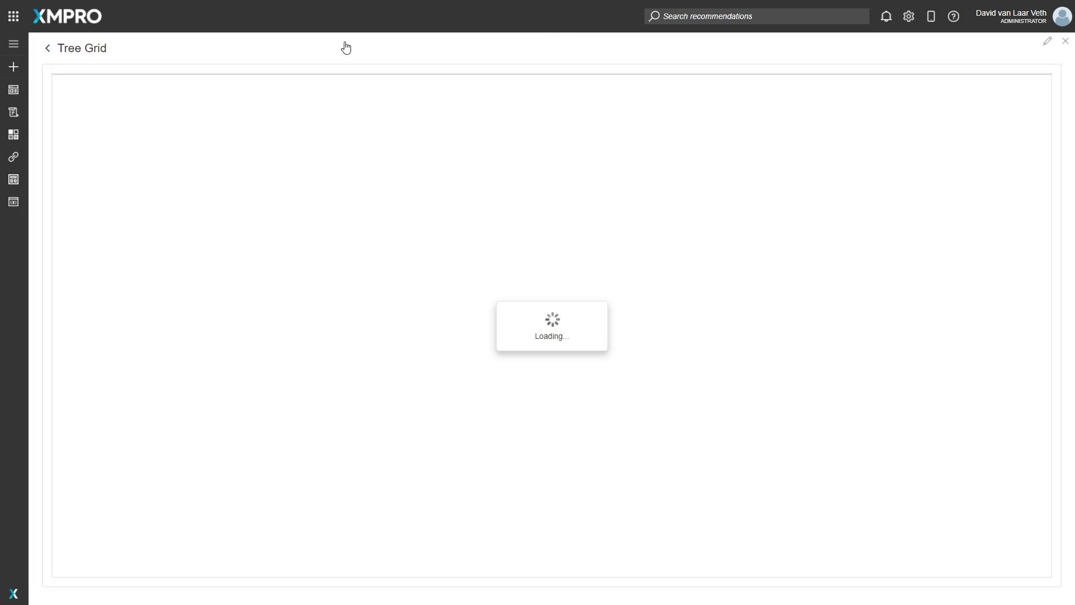
pyautogui.click(66, 121)
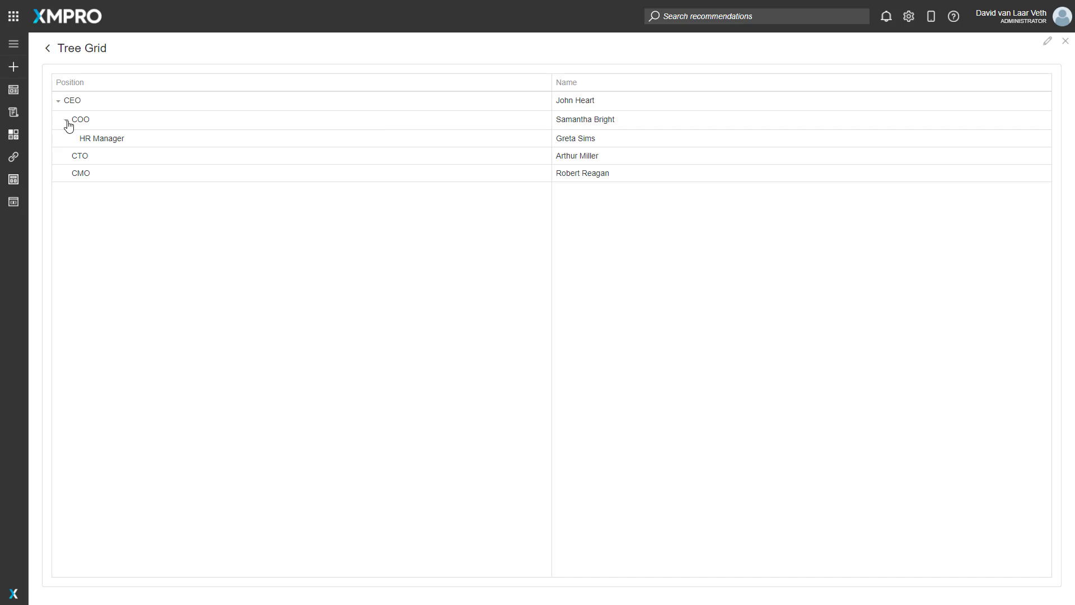
# Step: Reopen the page for editing and turn off the Tree Grid's borders, headers, column lines and row lines
pyautogui.click(1047, 42)
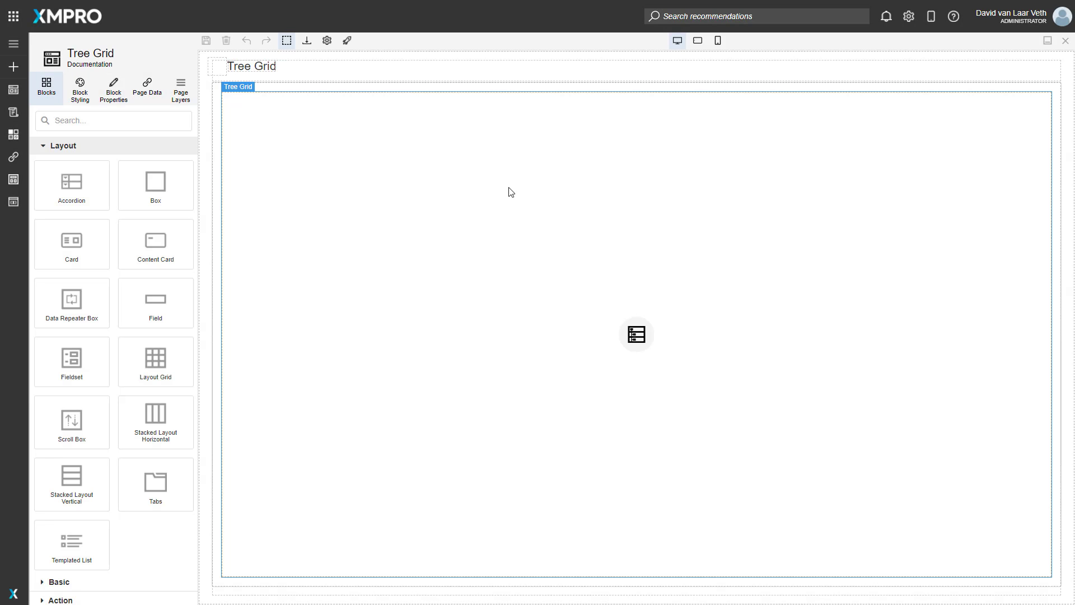
pyautogui.click(508, 192)
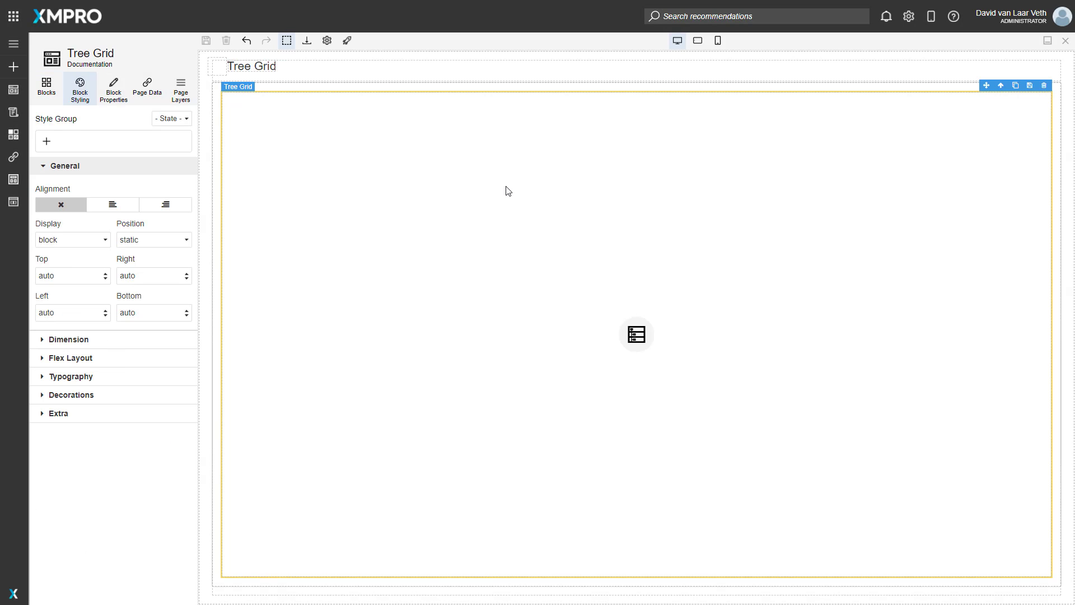
pyautogui.click(108, 104)
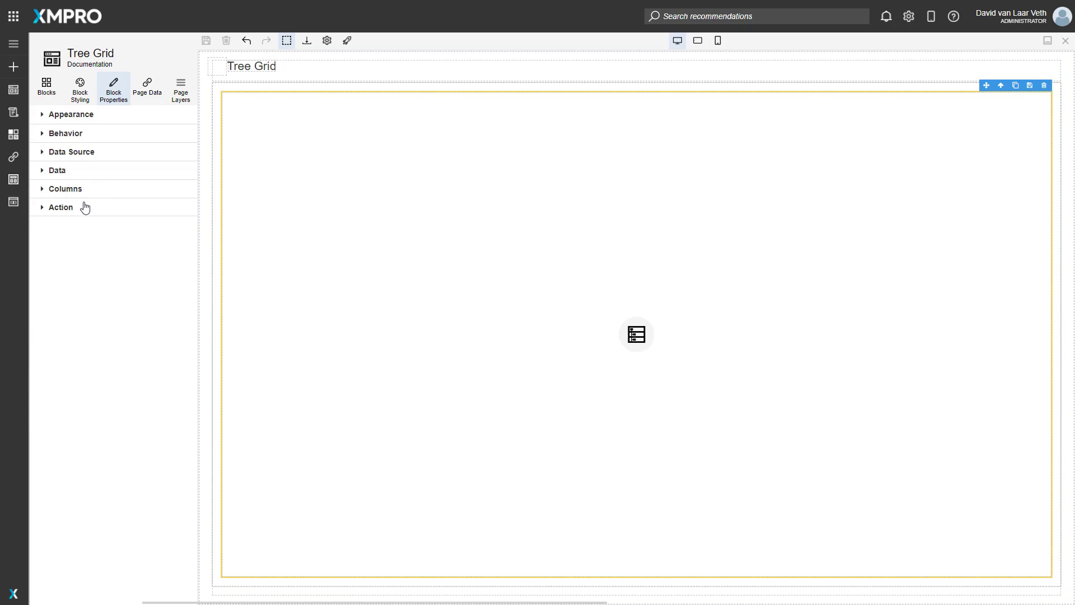
pyautogui.click(68, 119)
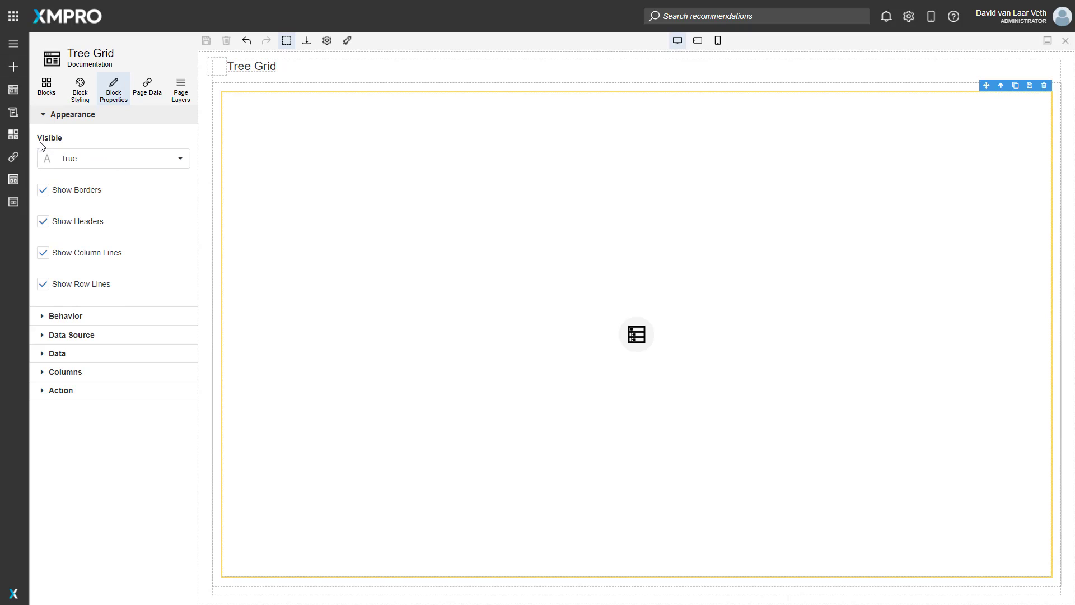
pyautogui.click(69, 196)
pyautogui.click(75, 223)
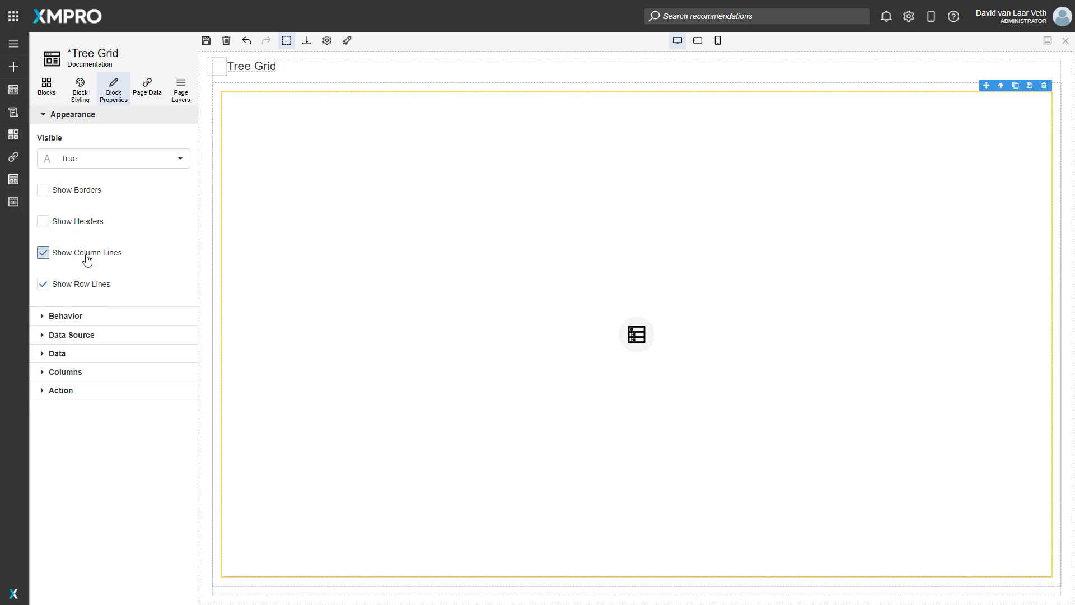
pyautogui.click(87, 255)
pyautogui.click(84, 288)
# Step: Save the appearance changes, launch the page and expand the COO row to check the plain grid
pyautogui.click(206, 41)
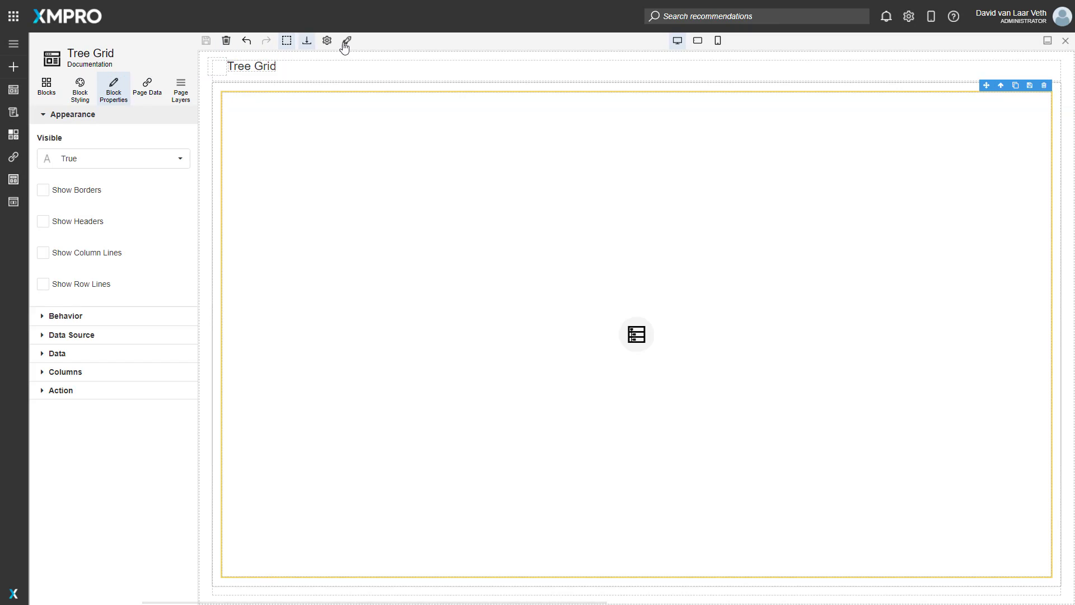
pyautogui.click(347, 41)
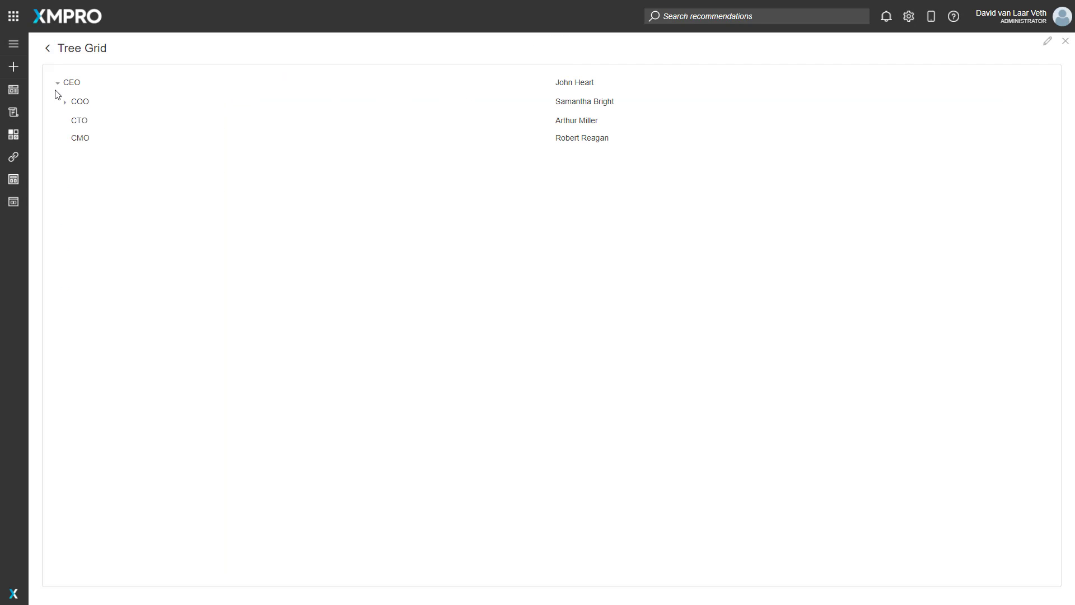
pyautogui.click(65, 102)
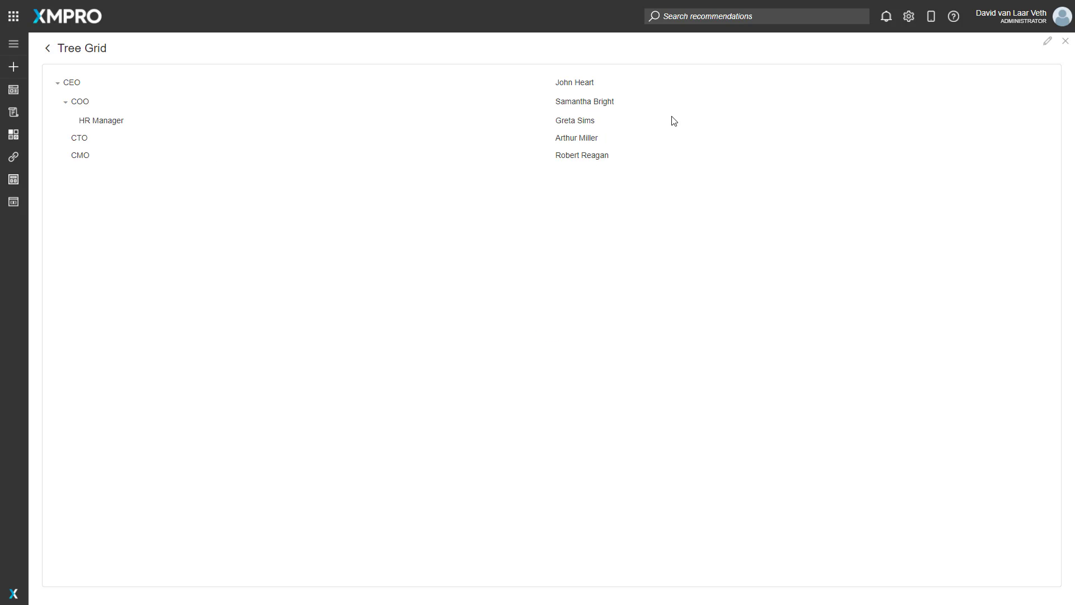
# Step: Reopen the page for editing and allow adding, deleting and updating in the Tree Grid's behavior, keeping the Cell edit mode
pyautogui.click(1047, 42)
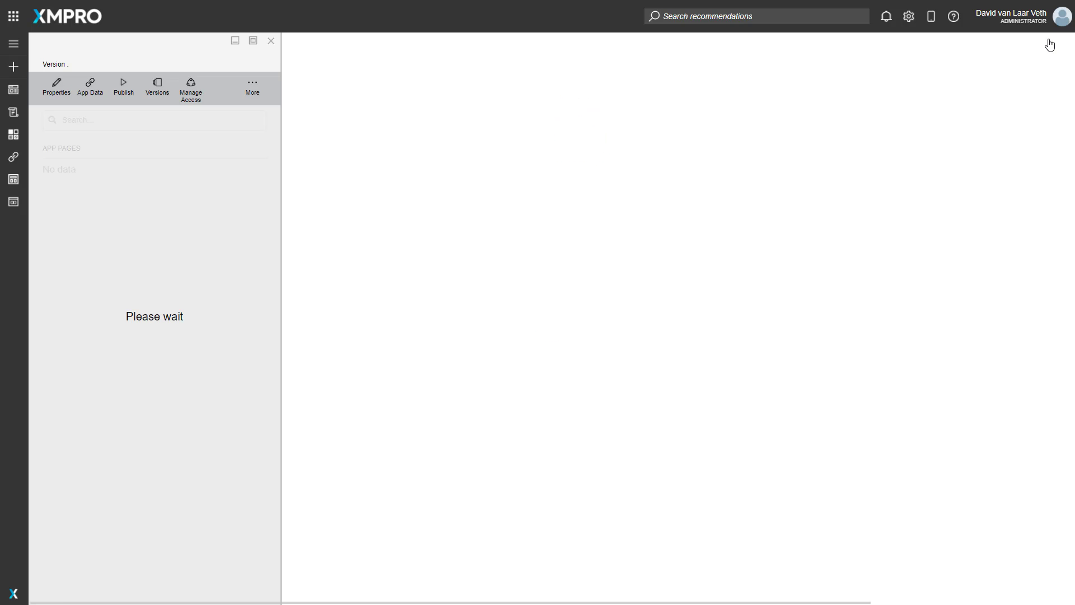
pyautogui.click(451, 159)
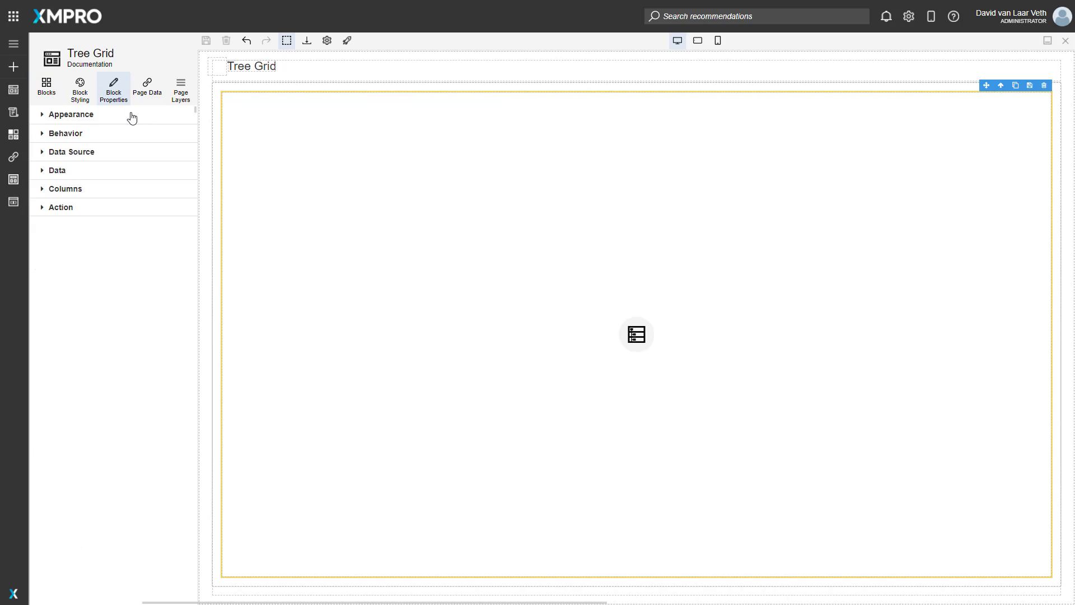
pyautogui.click(78, 116)
pyautogui.click(81, 118)
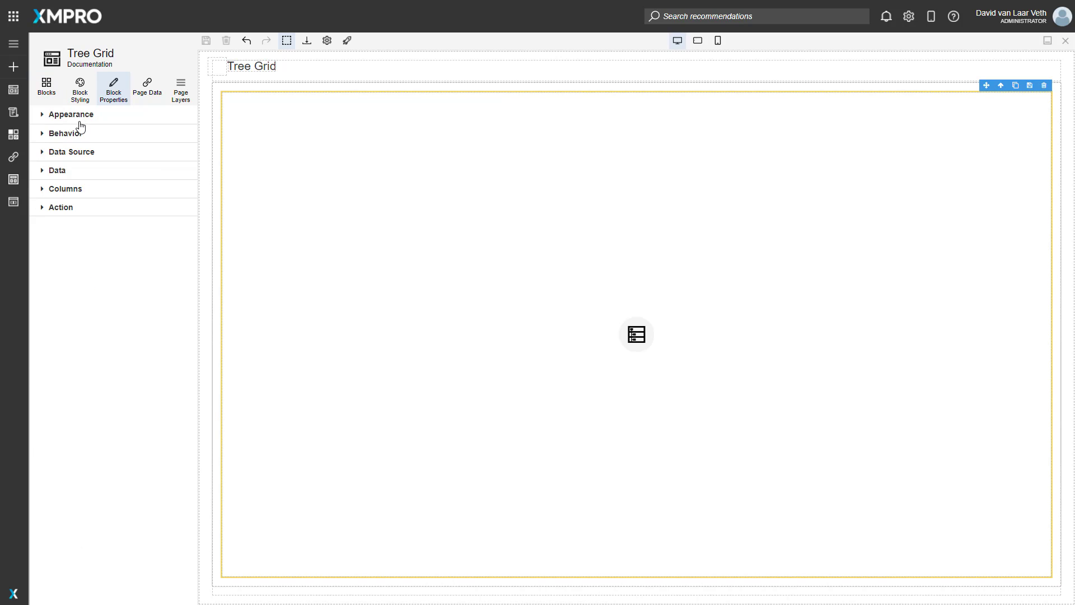
pyautogui.click(68, 134)
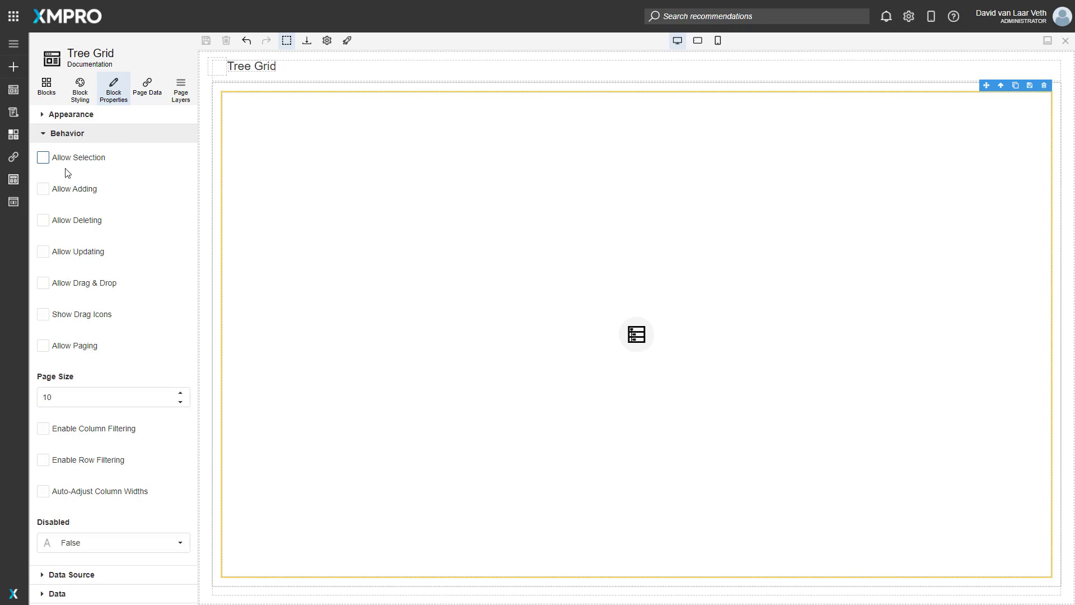
pyautogui.click(73, 190)
pyautogui.click(80, 224)
pyautogui.click(88, 256)
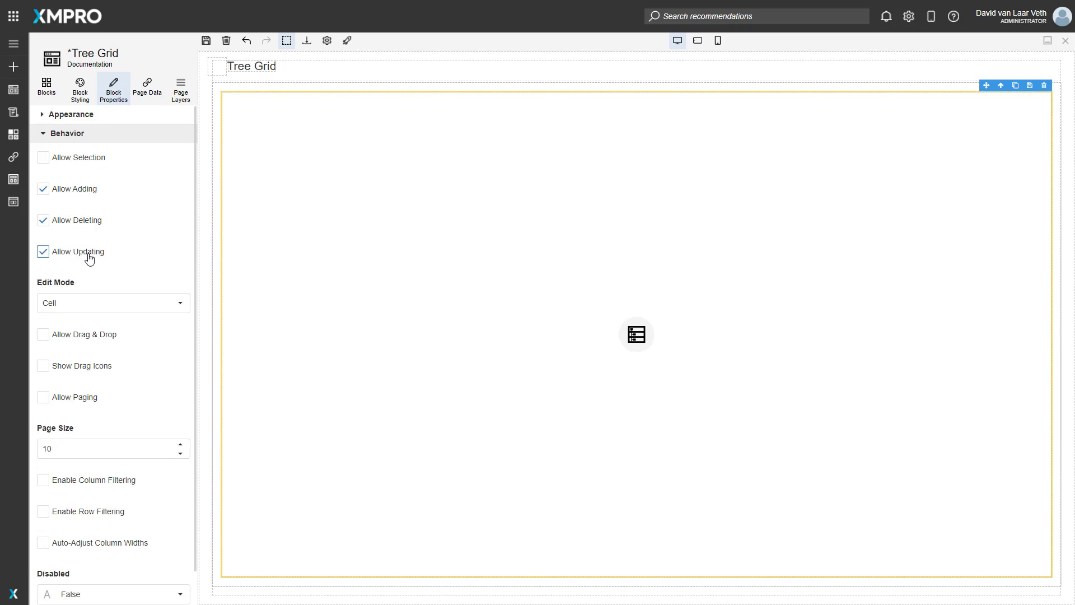
pyautogui.click(144, 307)
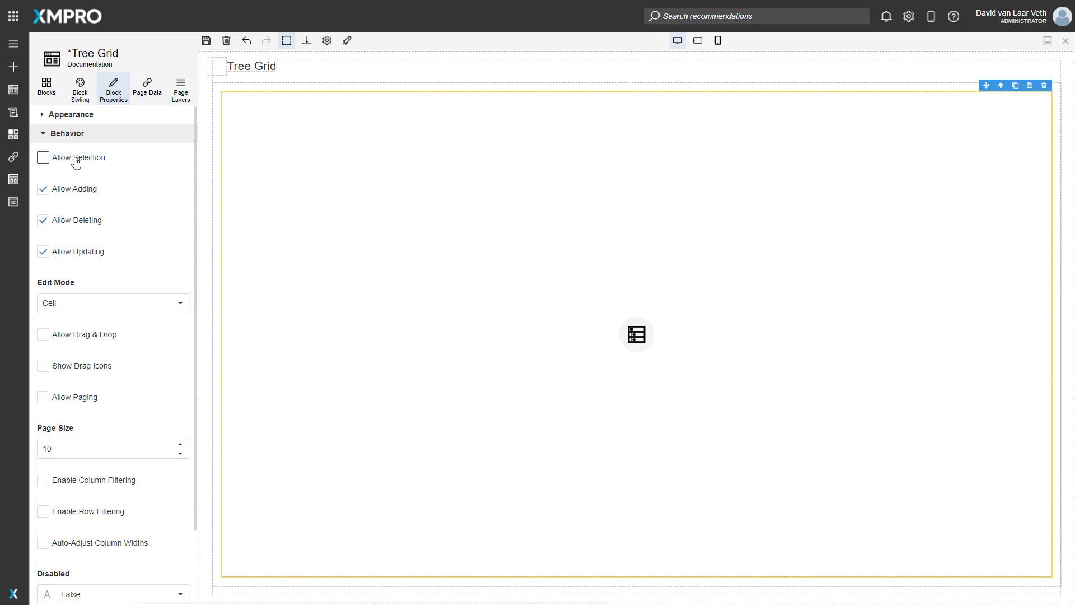
# Step: Allow selection in the Tree Grid's behavior and set its edit mode to Batch
pyautogui.click(76, 160)
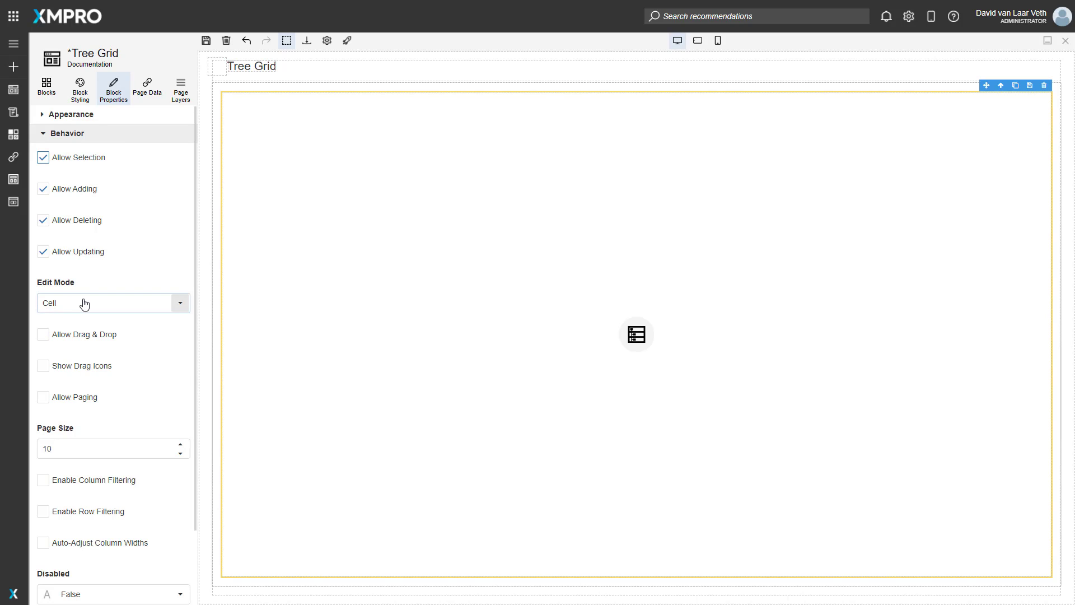
pyautogui.click(83, 303)
pyautogui.click(67, 339)
pyautogui.click(77, 310)
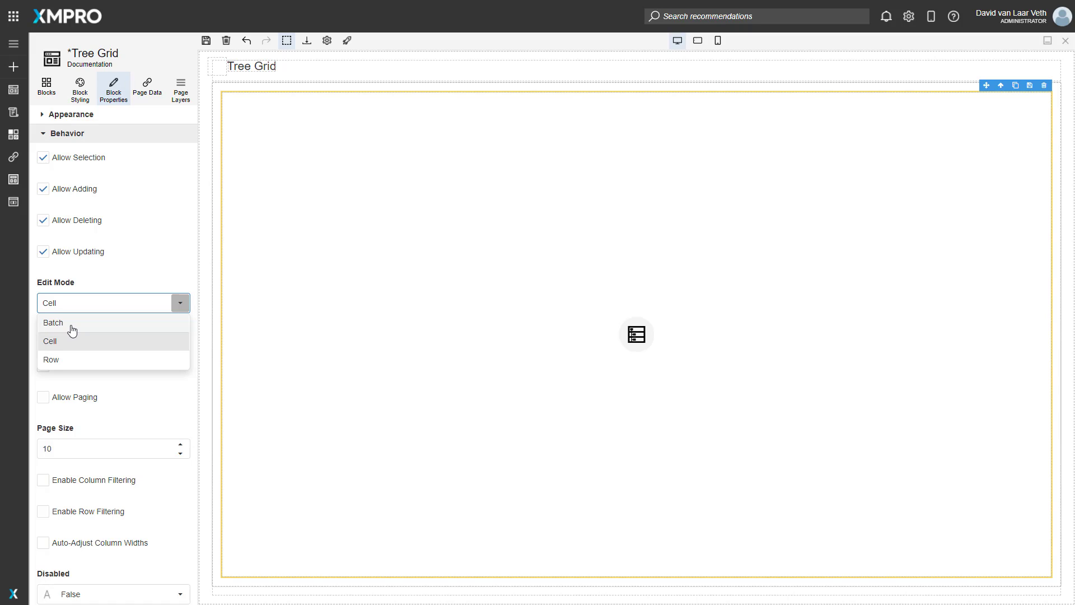
pyautogui.click(78, 325)
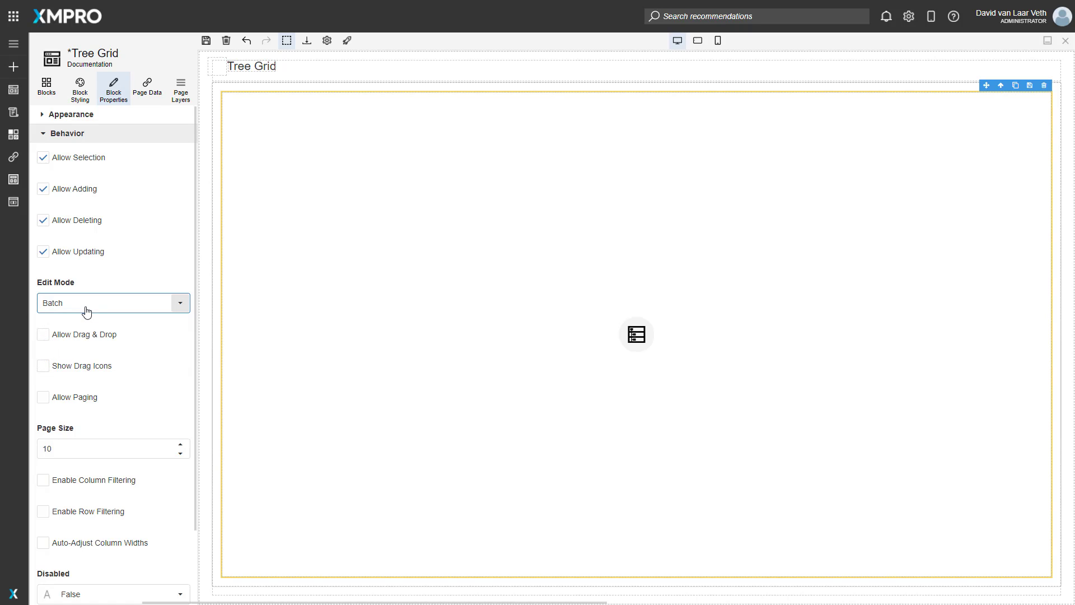
pyautogui.click(90, 310)
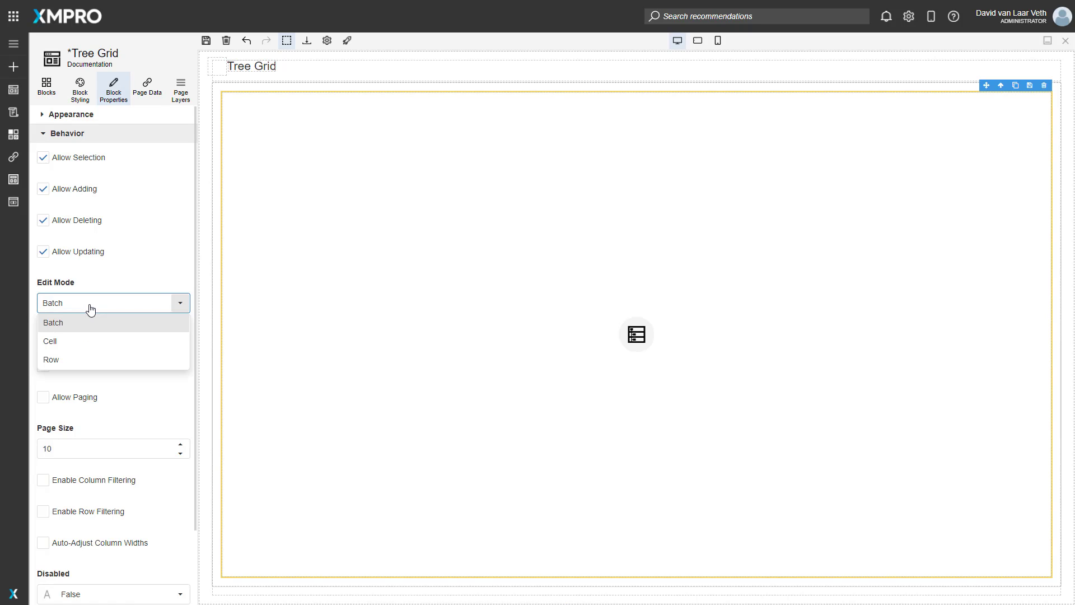
pyautogui.click(78, 361)
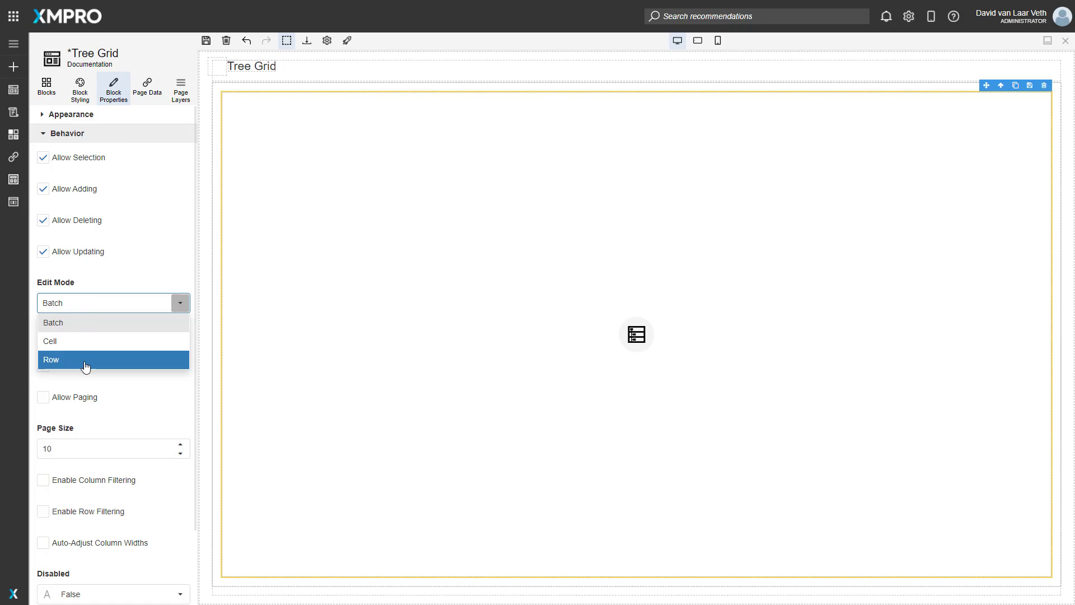
pyautogui.click(103, 304)
pyautogui.click(69, 322)
# Step: Save the behavior changes, launch the page and expand the COO row
pyautogui.click(206, 40)
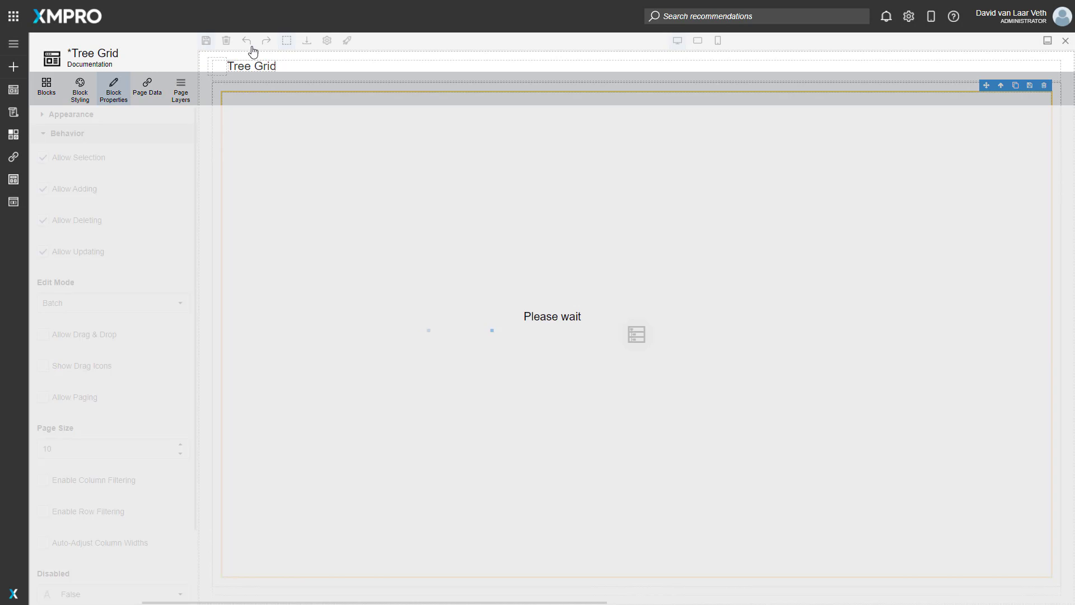
pyautogui.click(348, 41)
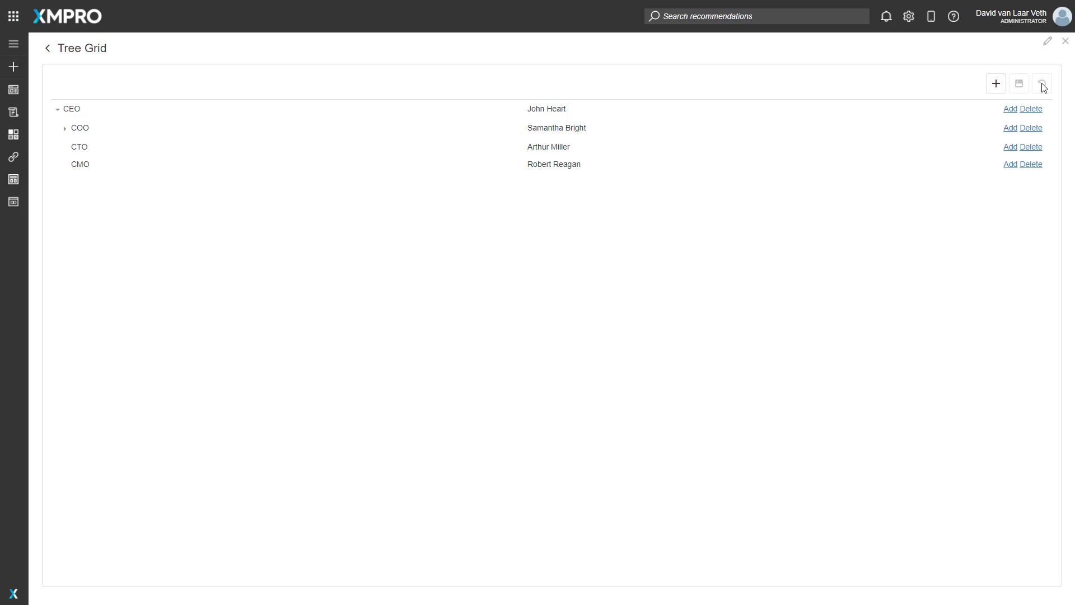
pyautogui.click(65, 128)
# Step: Try changing HR Manager to HR Manager 2 and discard the edit, and try adding a Developer row under CMO and delete it
pyautogui.click(110, 148)
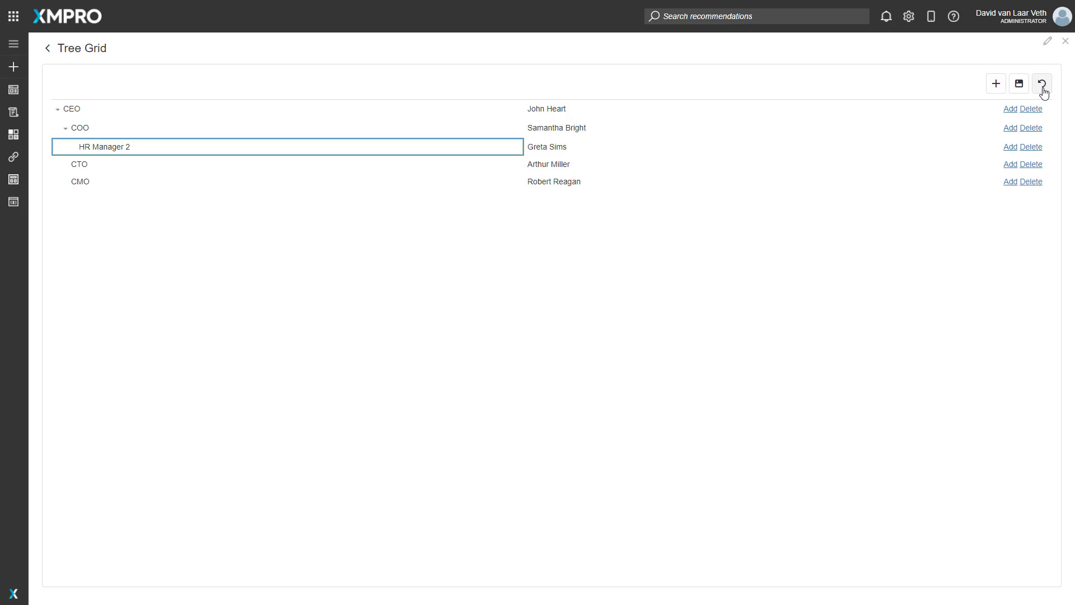
pyautogui.click(1042, 86)
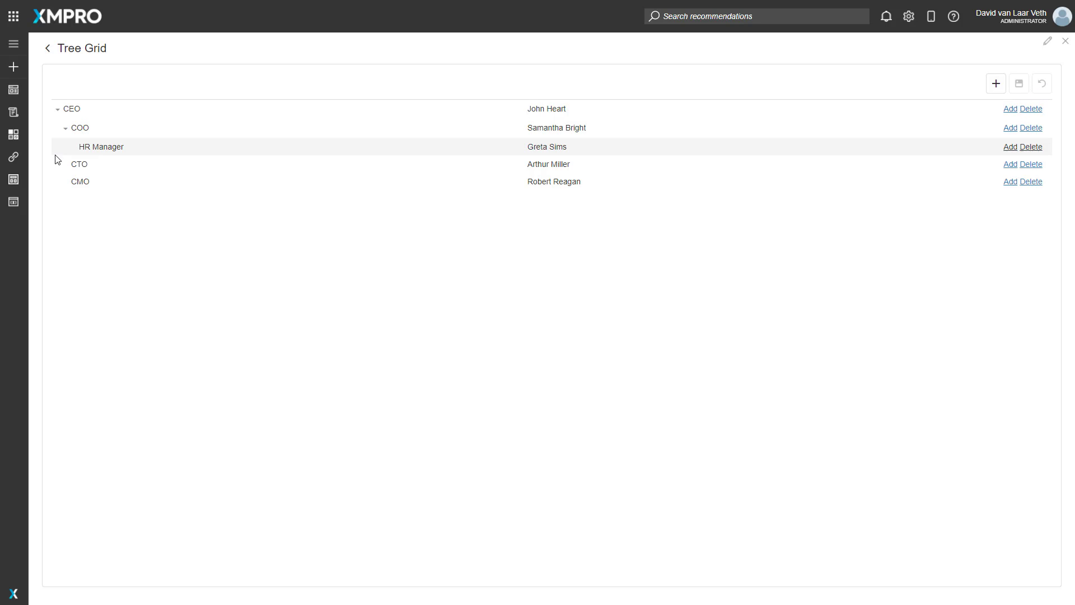
pyautogui.click(1011, 181)
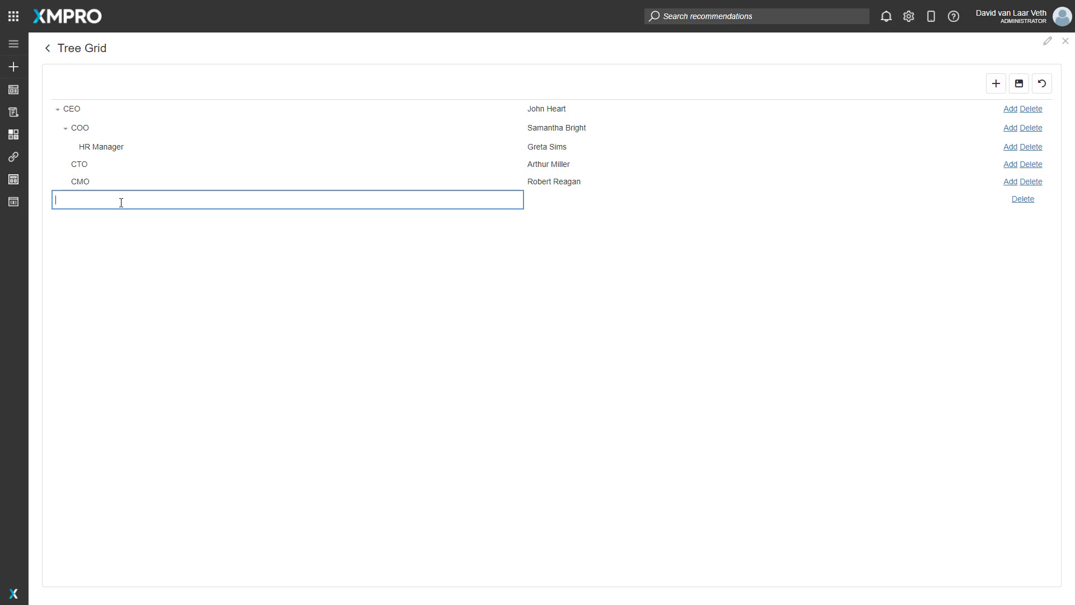
pyautogui.write('Developer')
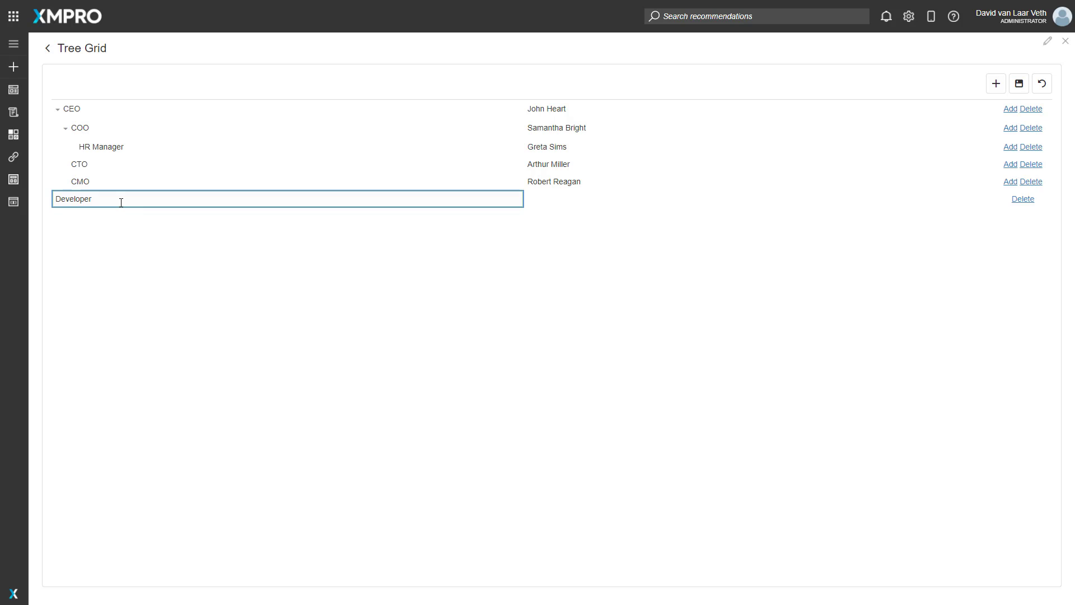
pyautogui.click(142, 264)
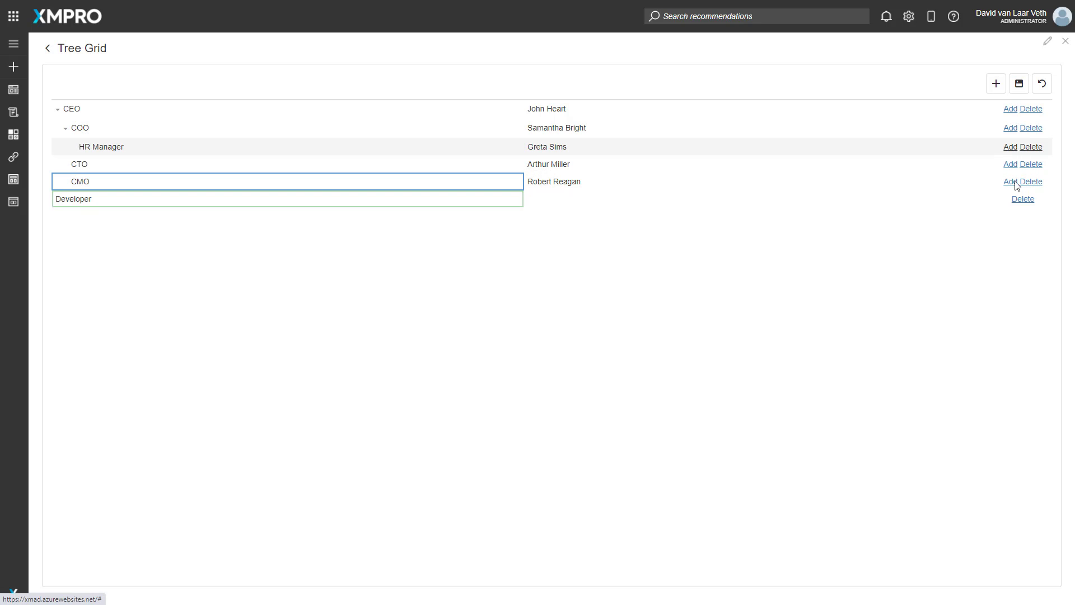
pyautogui.click(1024, 200)
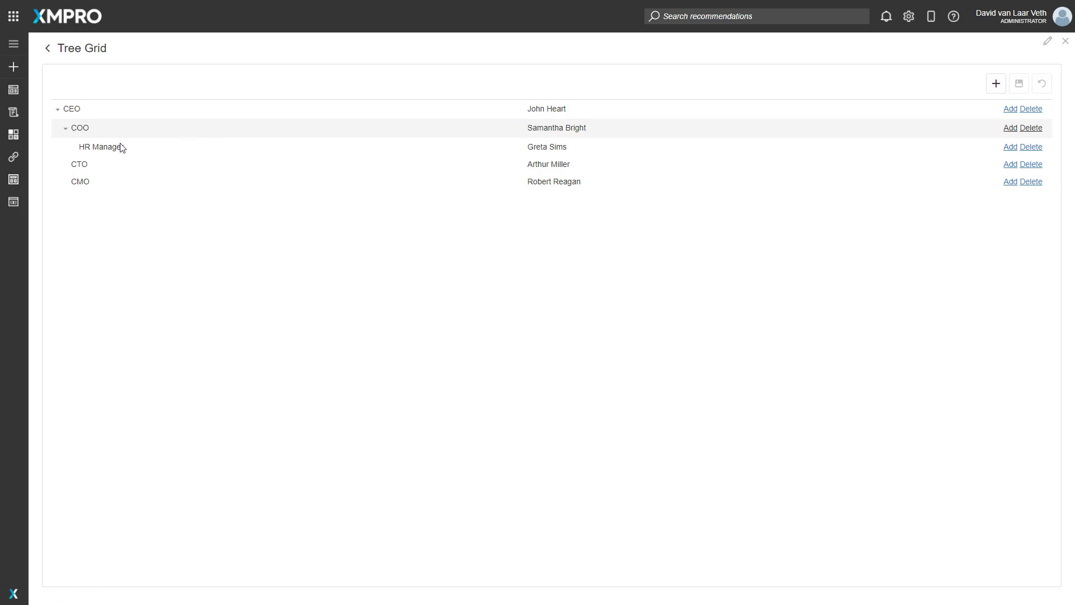
# Step: Open position and name cells in several rows for editing to examine how batch editing and row selection behave
pyautogui.click(1011, 147)
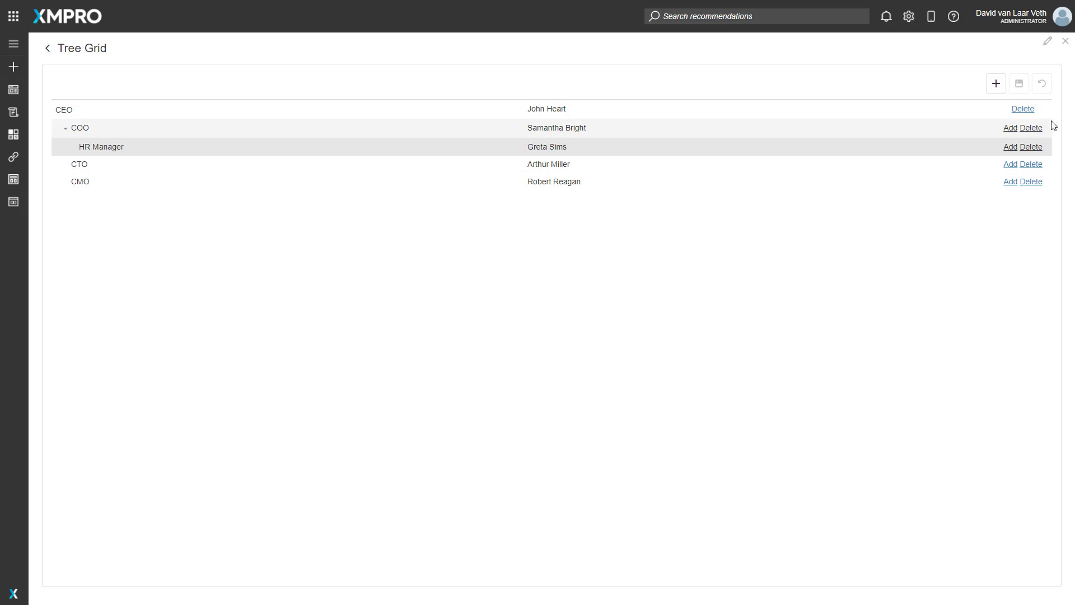
pyautogui.click(57, 129)
pyautogui.click(107, 236)
pyautogui.click(96, 149)
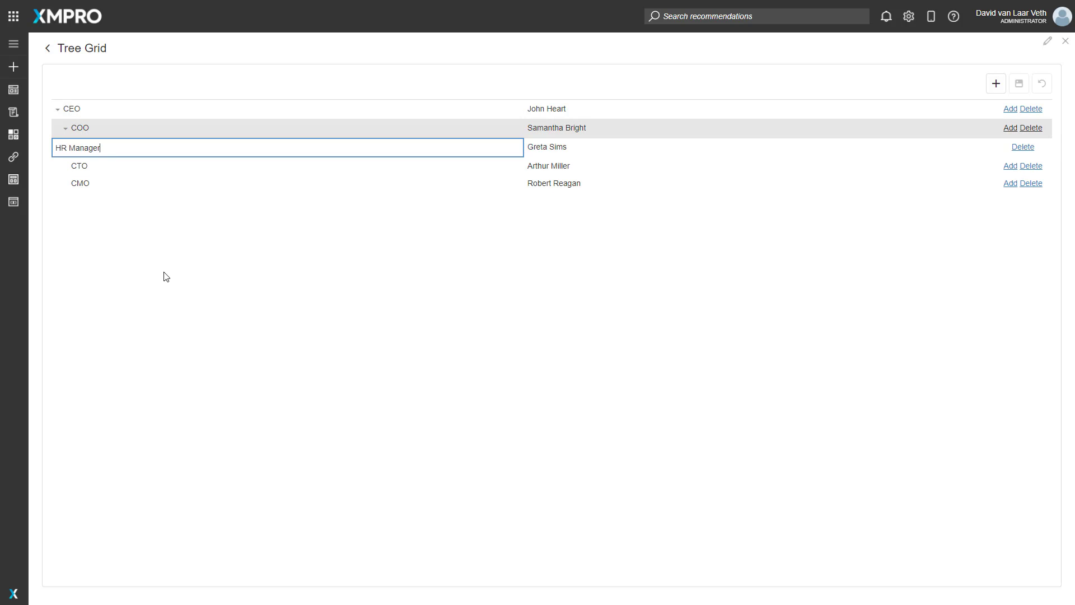
pyautogui.click(162, 272)
pyautogui.click(70, 180)
pyautogui.click(103, 165)
pyautogui.click(98, 165)
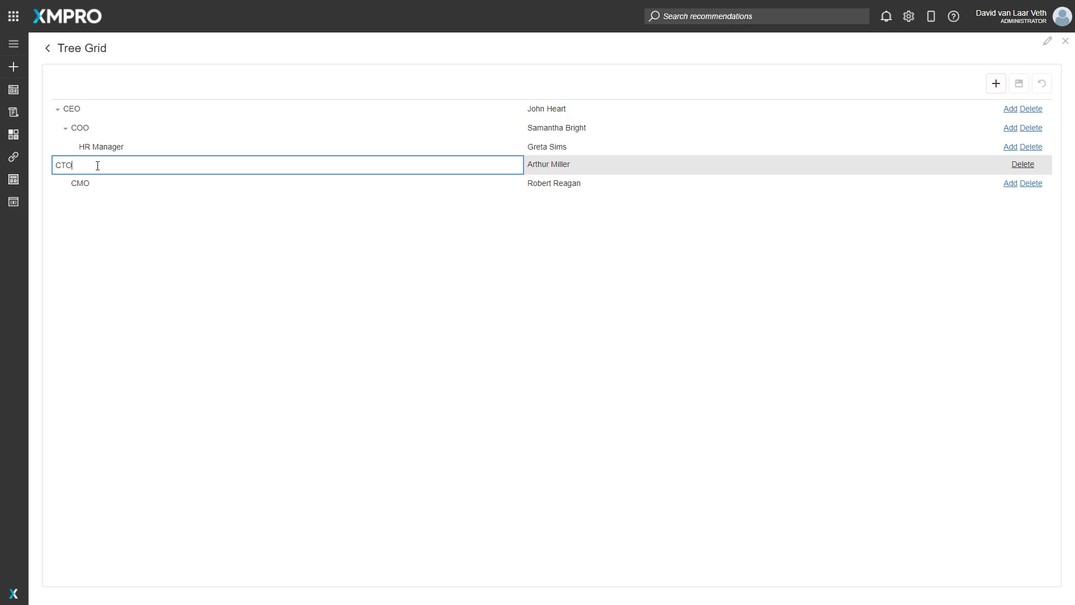
pyautogui.click(480, 262)
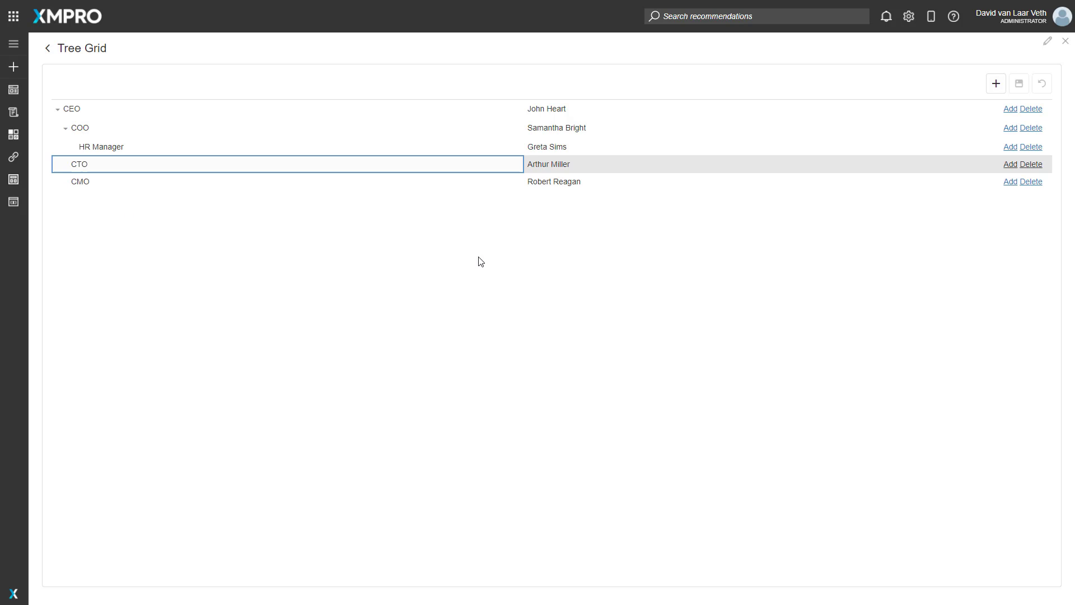
pyautogui.click(628, 165)
pyautogui.click(628, 166)
pyautogui.click(661, 276)
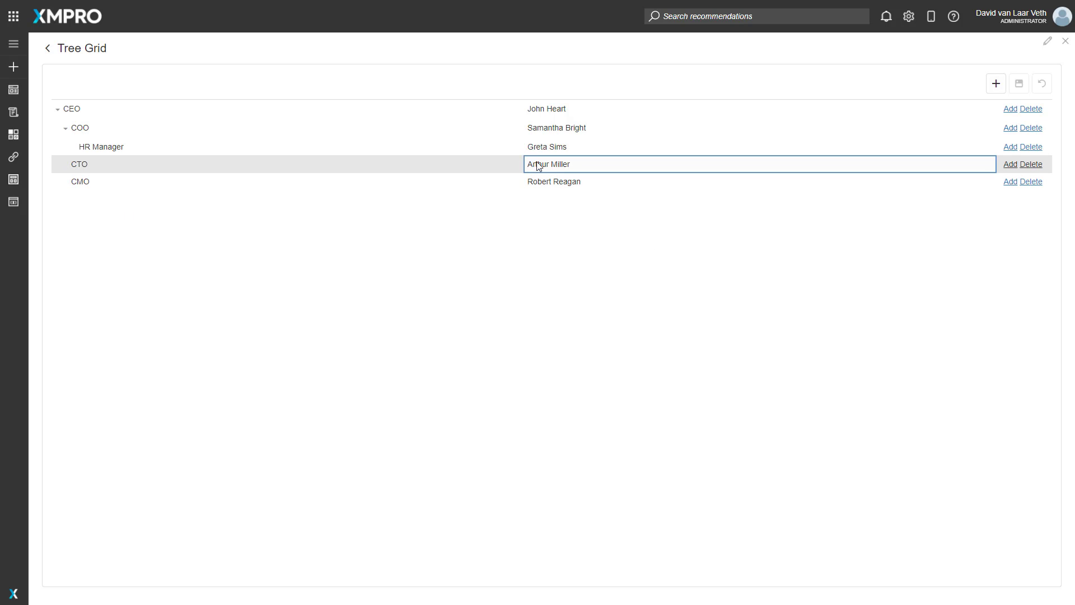
pyautogui.click(540, 166)
pyautogui.click(618, 238)
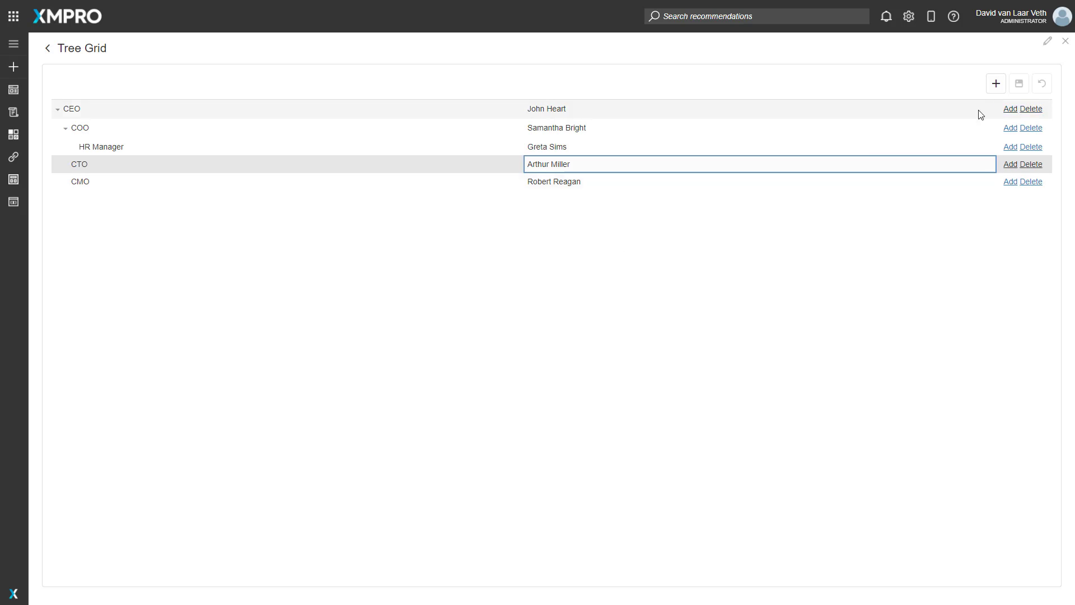
# Step: Reopen the page for editing and enable the Tree Grid's drag and drop, drag icons and paging with a page size of 2
pyautogui.click(1047, 42)
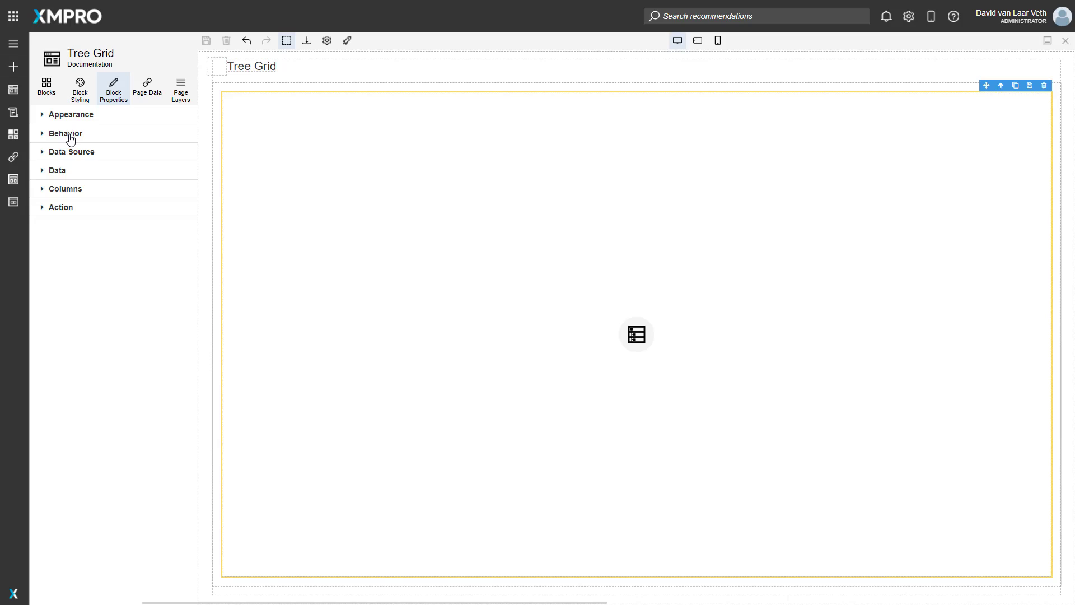
pyautogui.click(70, 140)
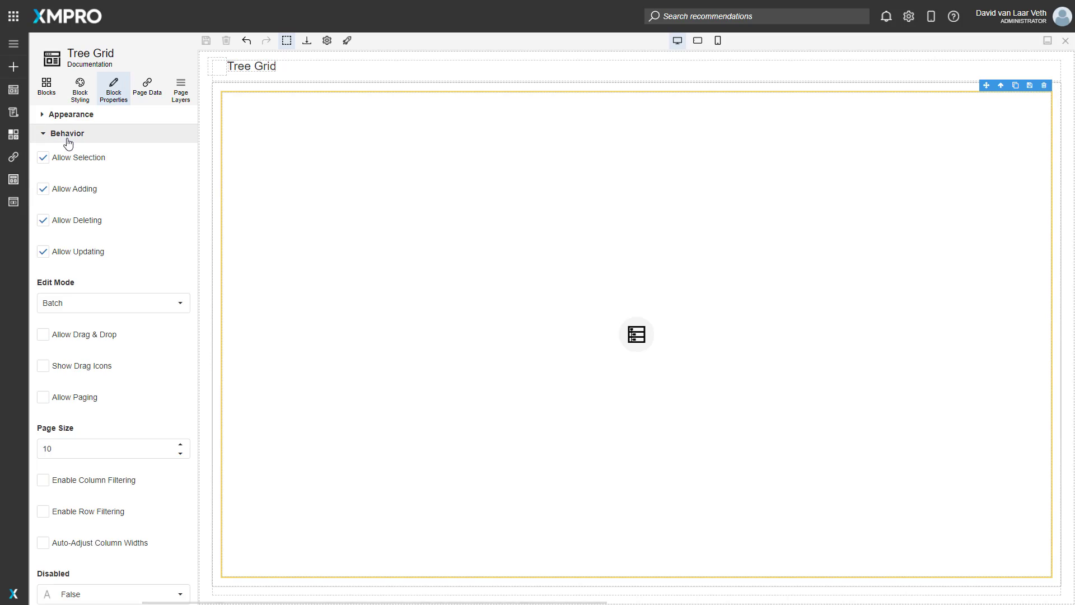
pyautogui.click(72, 336)
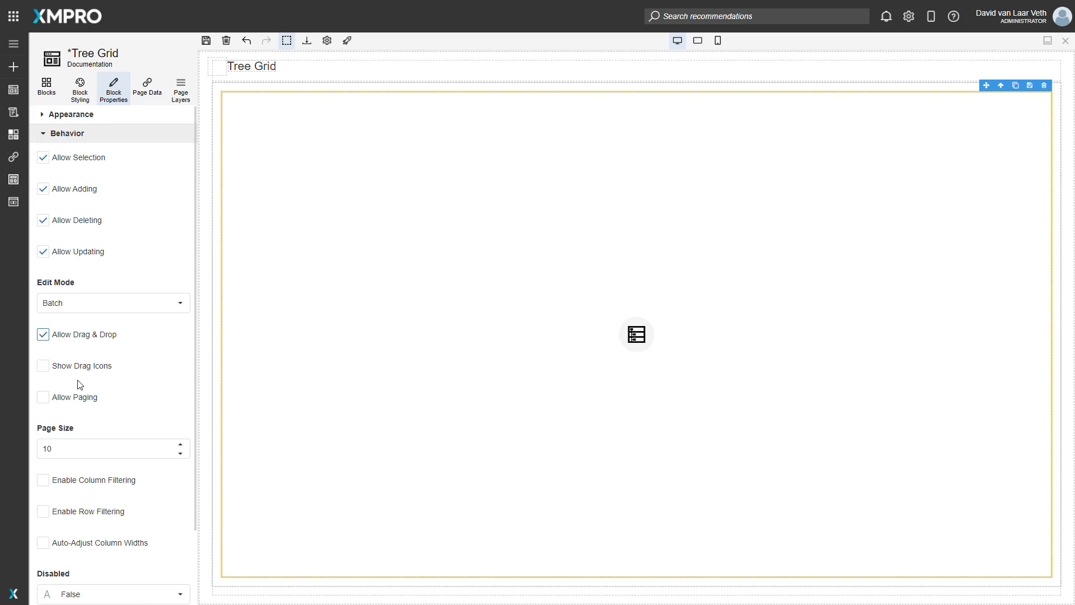
pyautogui.click(66, 368)
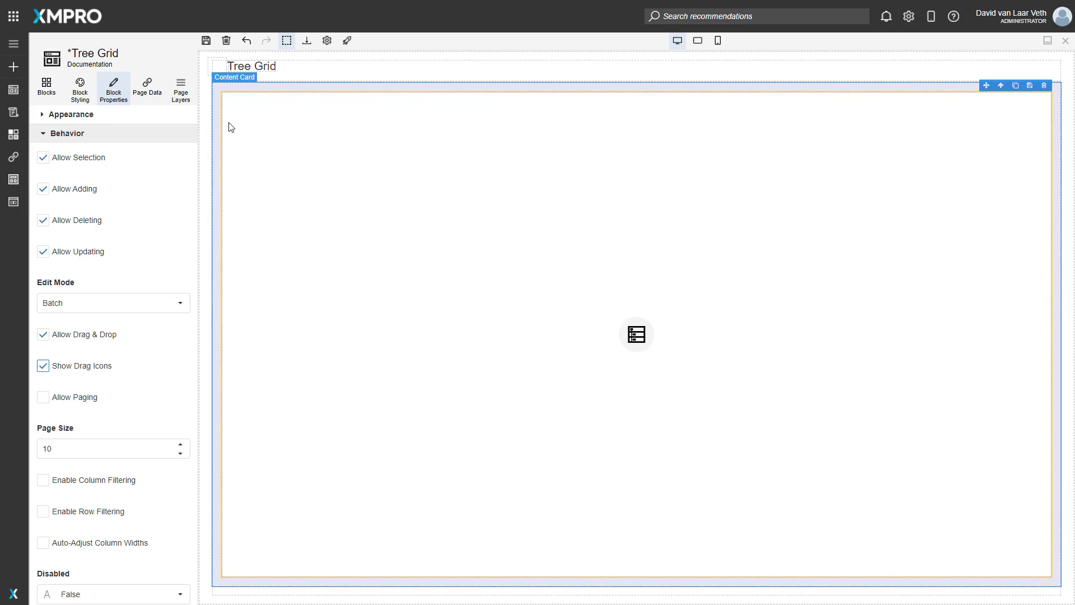
pyautogui.click(67, 402)
# Step: Enable column filtering, row filtering and auto-adjusted column widths in the Tree Grid's behavior
pyautogui.click(87, 487)
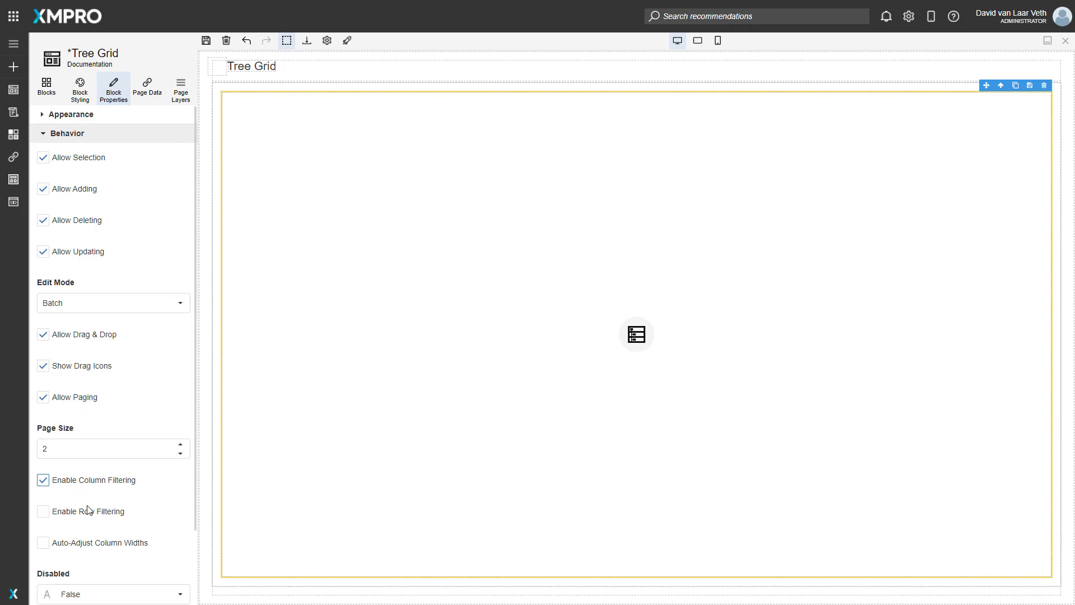
pyautogui.click(83, 519)
pyautogui.scroll(-1, 75, 572)
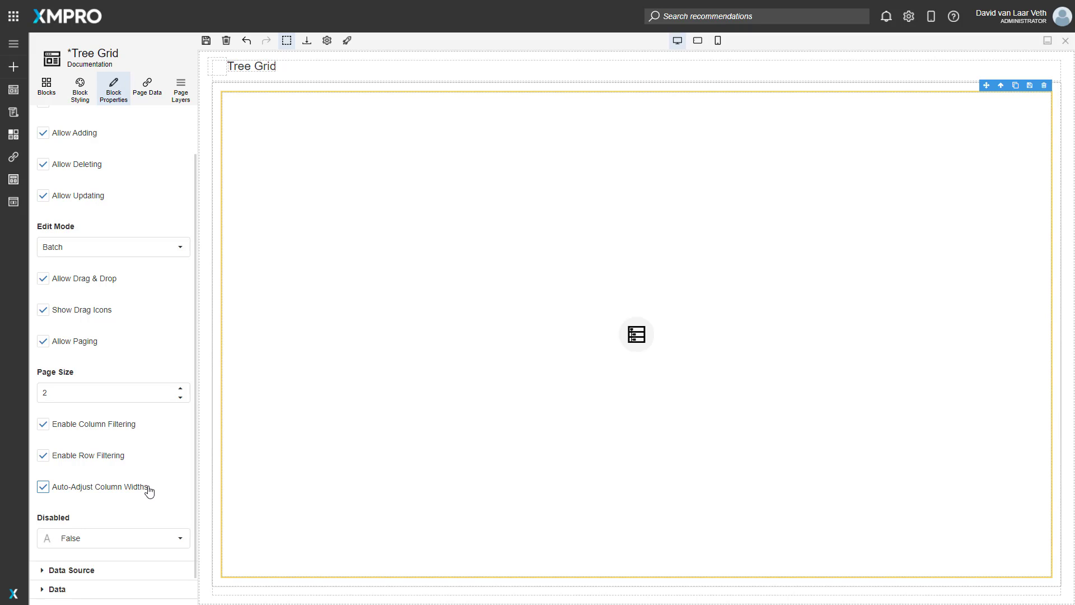
pyautogui.scroll(1, 131, 468)
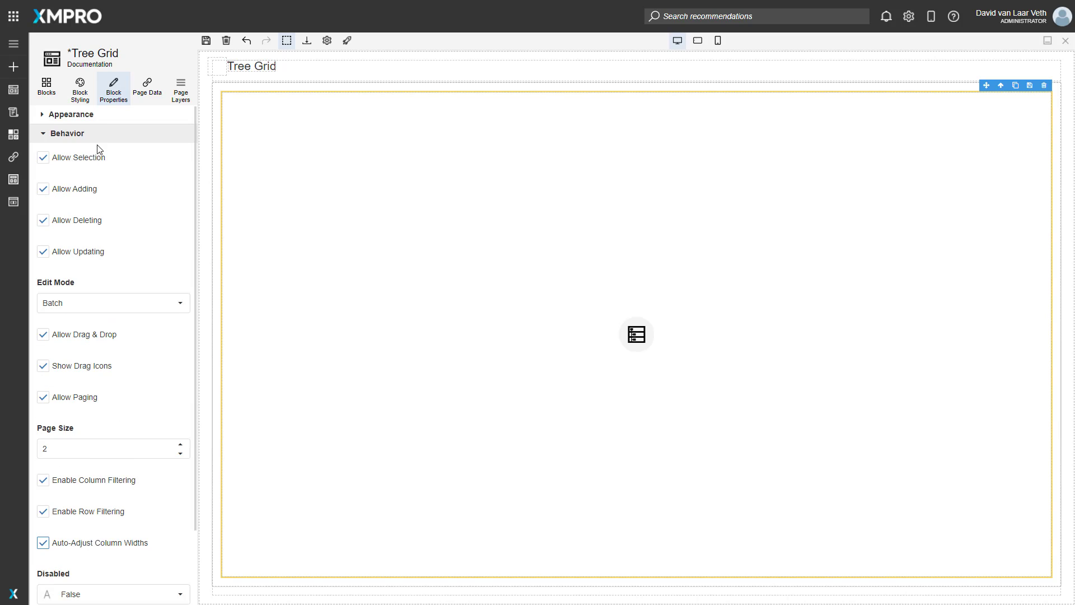
# Step: Show the Tree Grid's headers, save the changes and launch the page
pyautogui.click(88, 114)
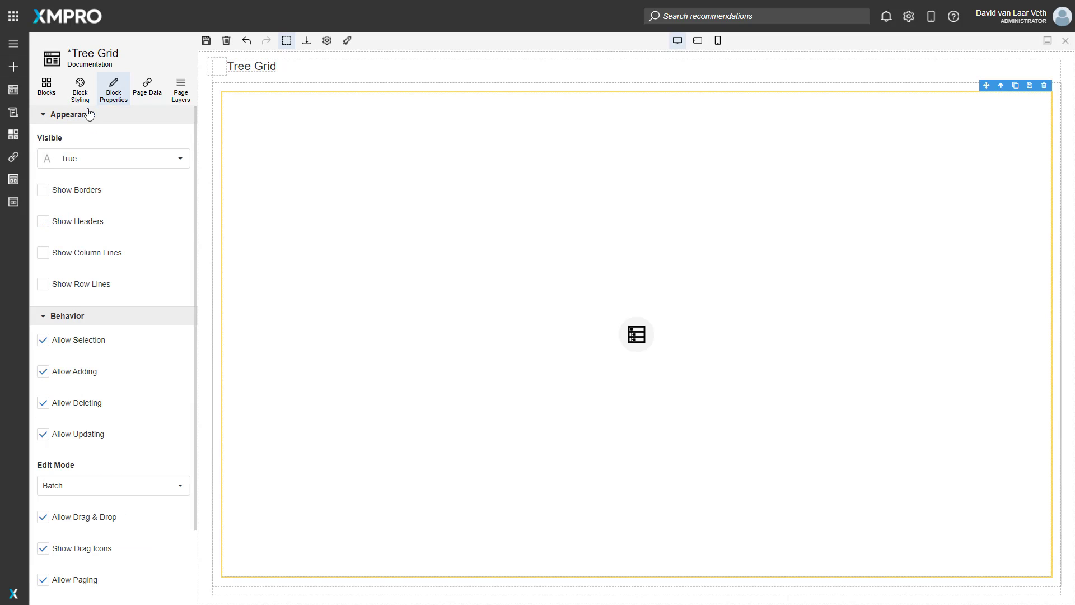
pyautogui.click(76, 224)
pyautogui.click(206, 41)
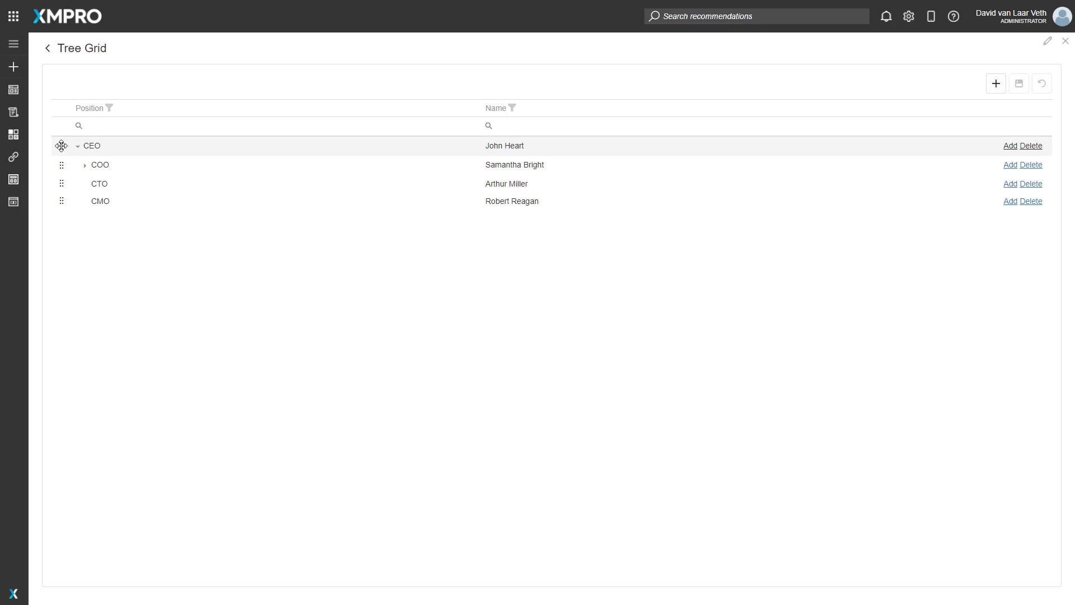
# Step: Filter the Position column by COO and clear the filter text
pyautogui.click(99, 127)
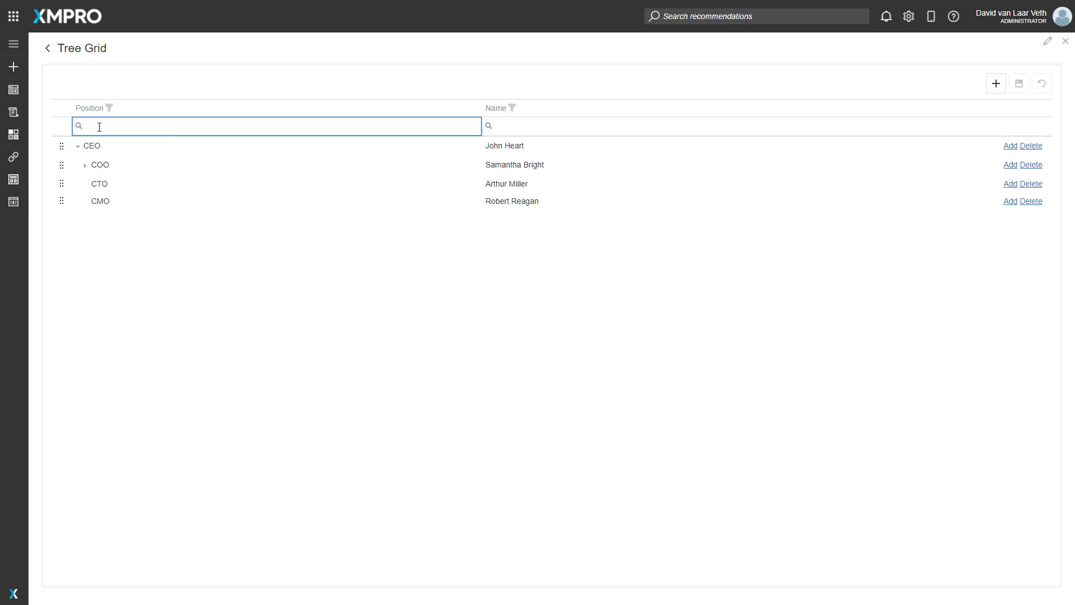
pyautogui.write('COO')
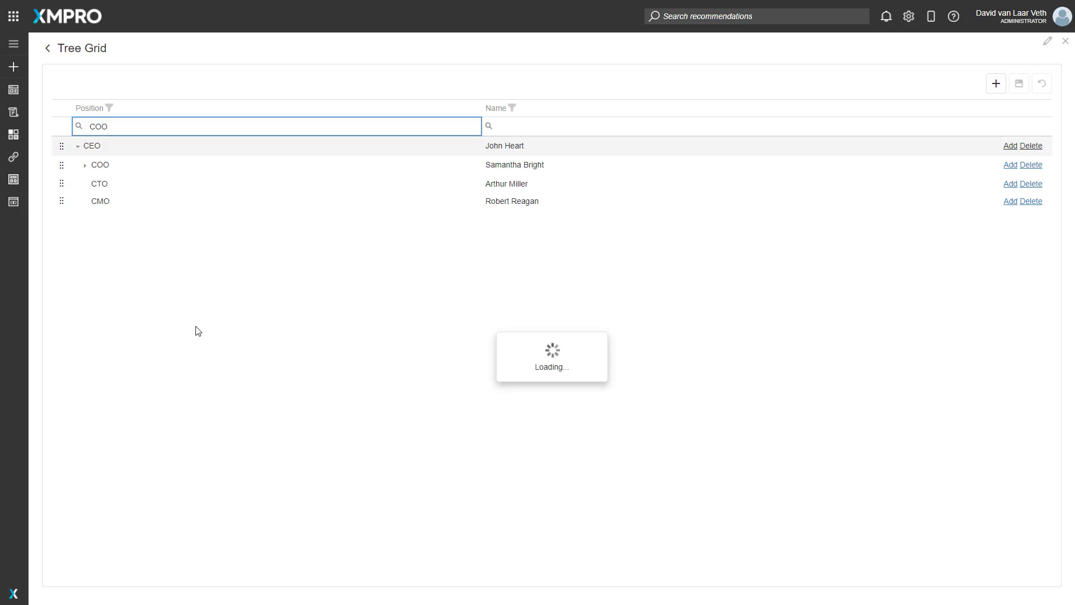
pyautogui.doubleClick(125, 124)
pyautogui.press('BackSpace')
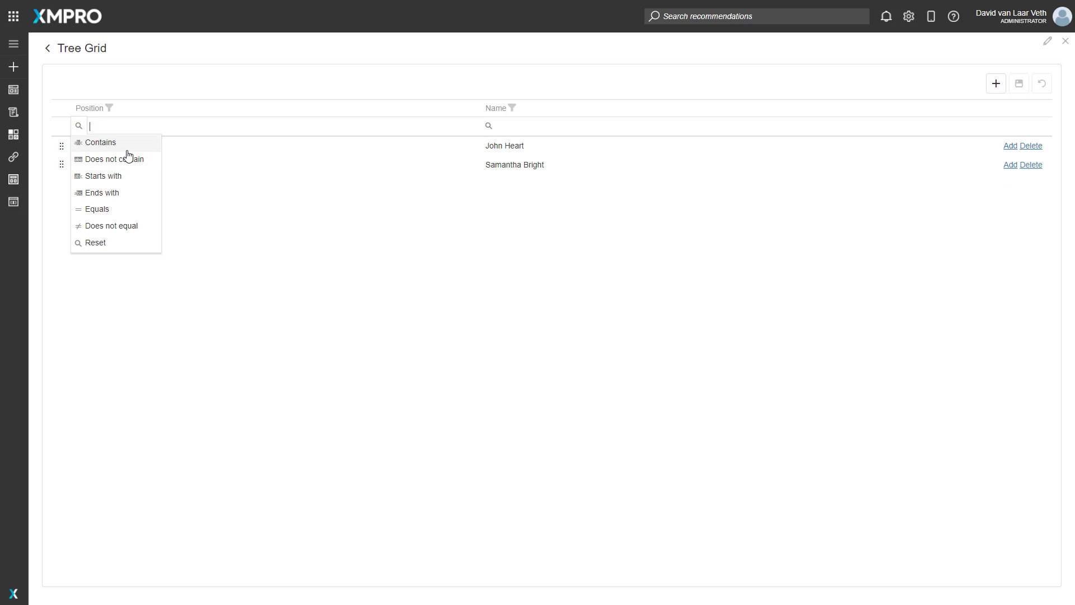
# Step: Examine the header filter choices of the Position and Name columns and cancel both without filtering
pyautogui.click(109, 108)
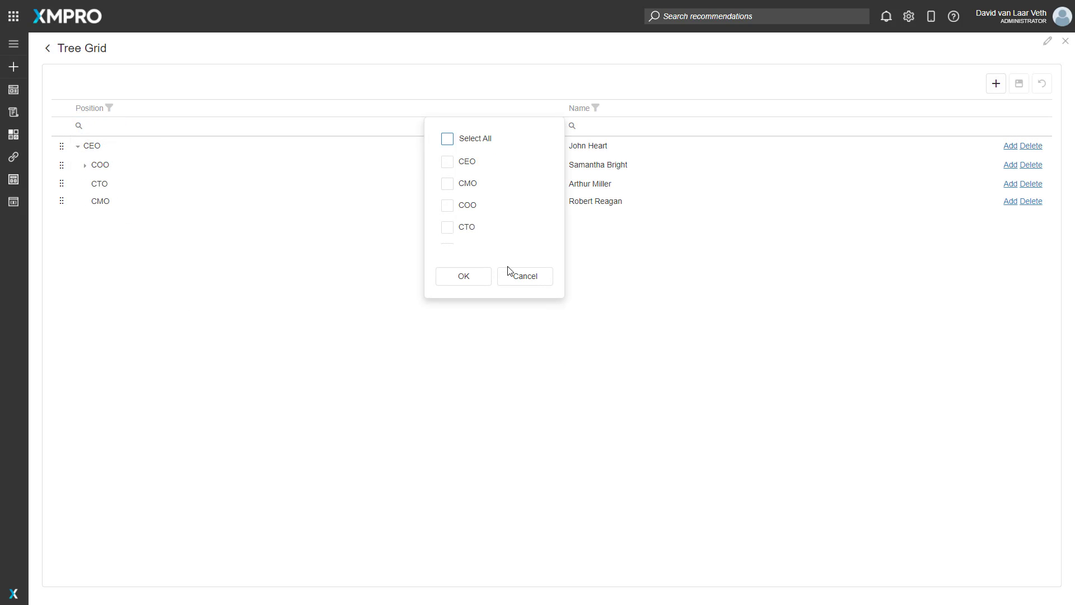
pyautogui.click(523, 277)
pyautogui.click(596, 108)
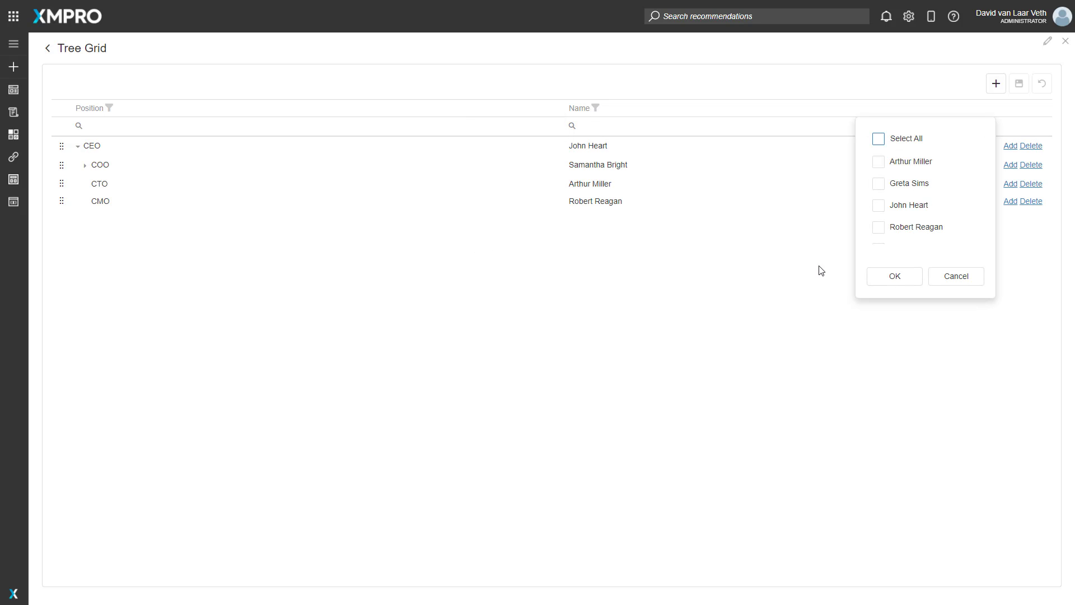
pyautogui.click(956, 276)
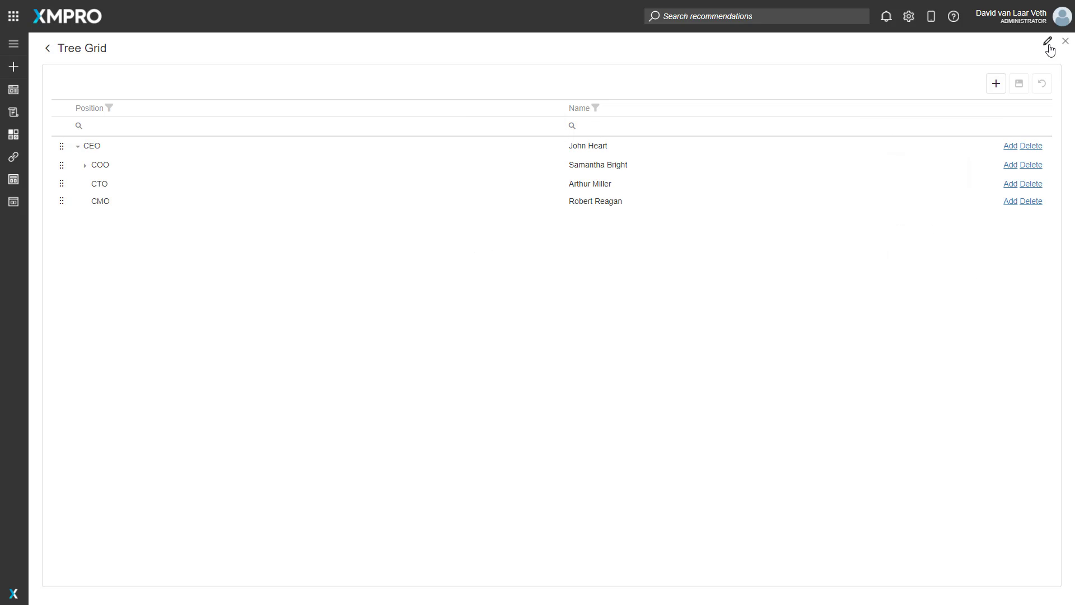
# Step: Reopen the page for editing and examine the Tree Grid's Action settings and its Navigate to options
pyautogui.click(1047, 41)
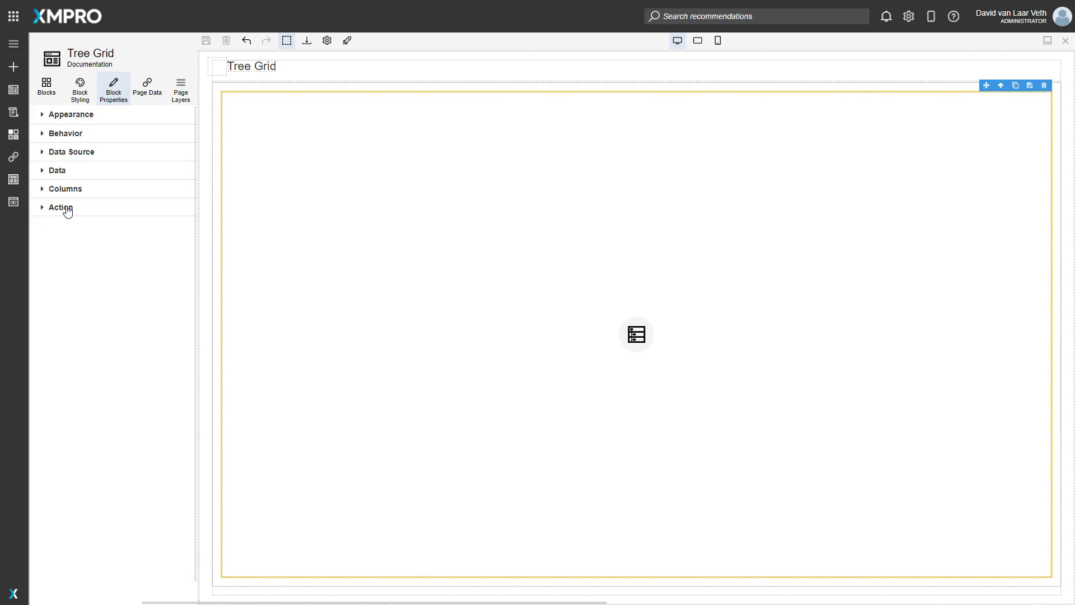
pyautogui.click(65, 209)
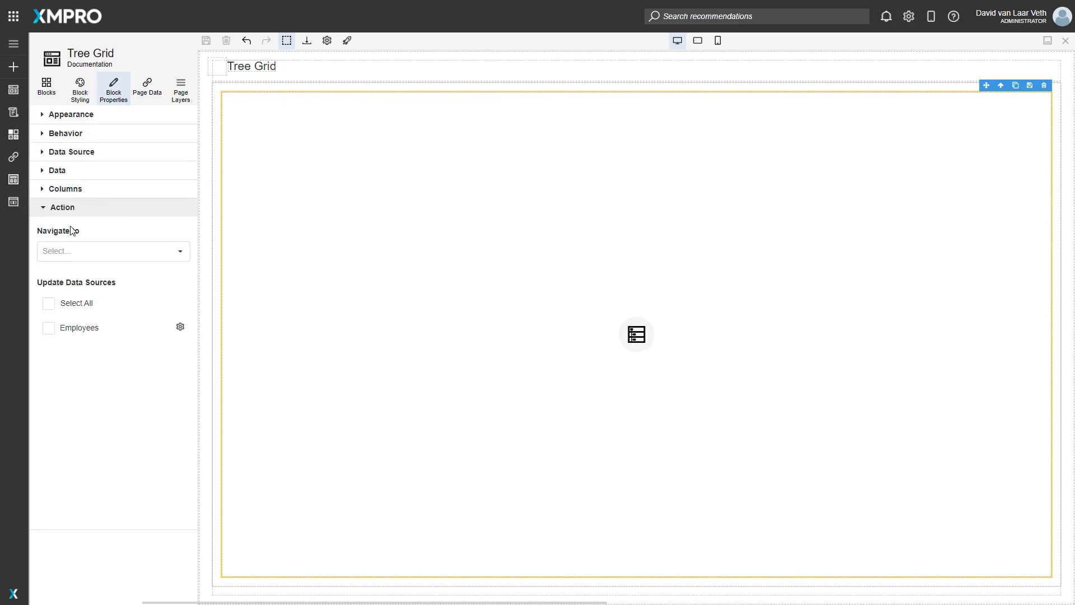
pyautogui.click(168, 252)
pyautogui.click(168, 252)
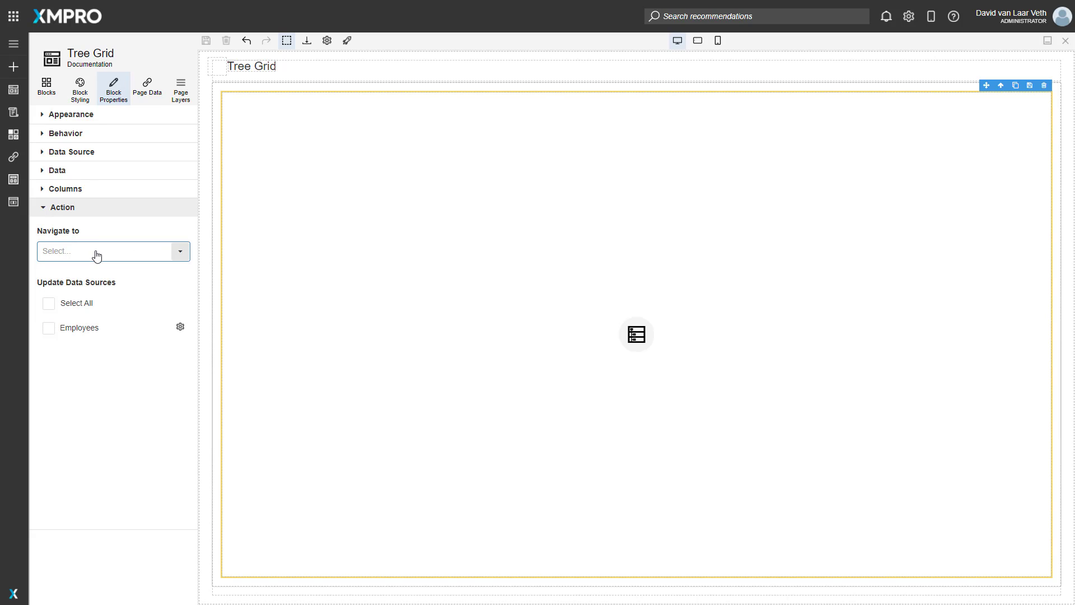
pyautogui.click(96, 255)
pyautogui.click(107, 256)
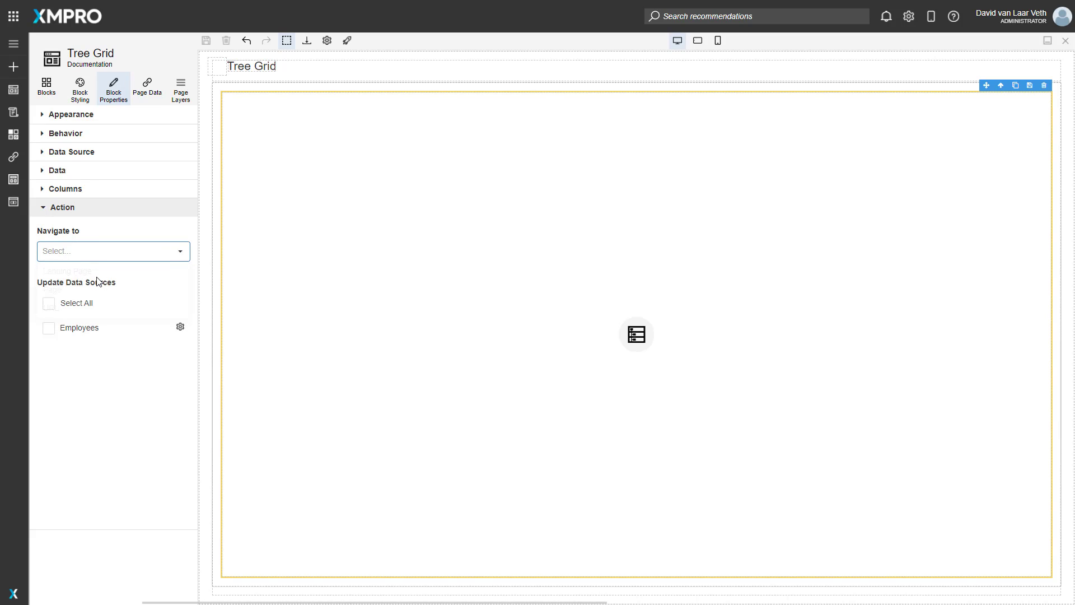
pyautogui.click(109, 233)
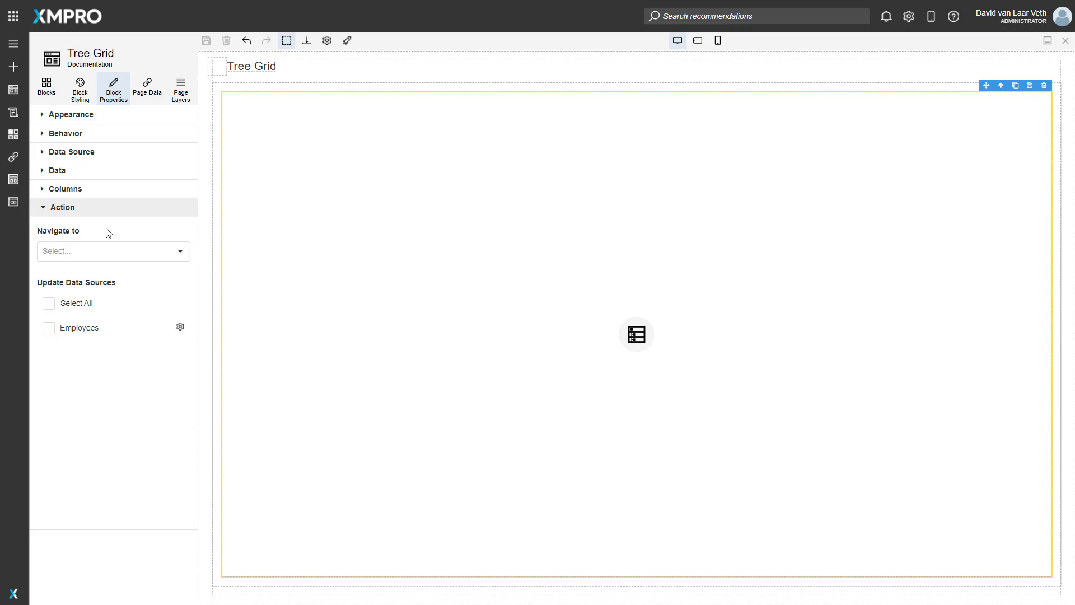